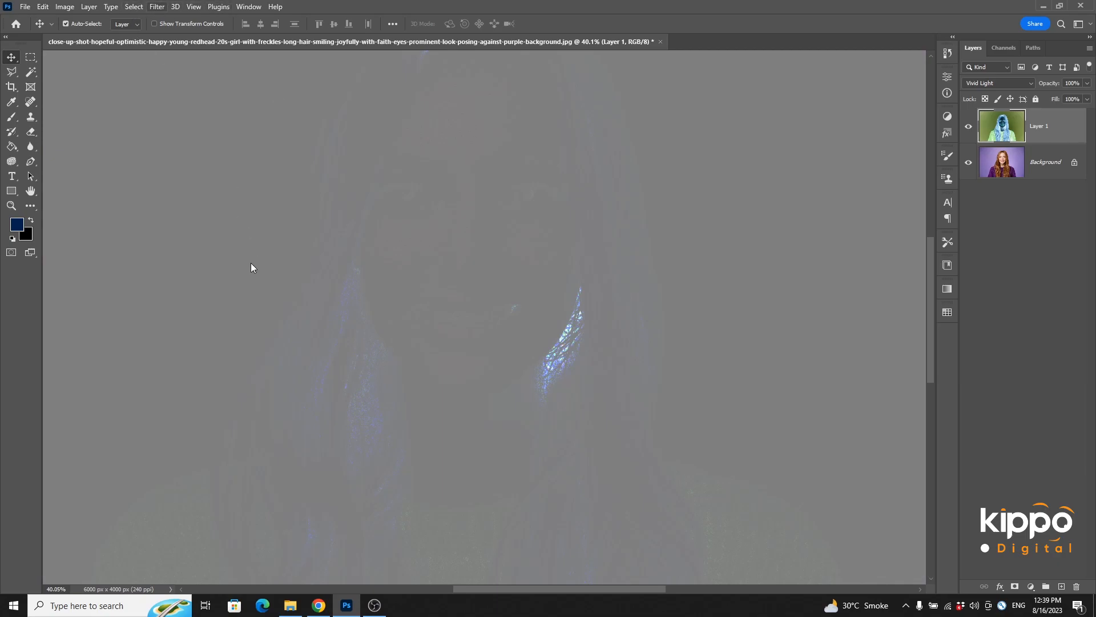
# - Apply a High Pass filter with a 9.4-pixel radius to Layer 1
pyautogui.hotkey('alt', 't')
pyautogui.moveTo(210, 246)
pyautogui.click(322, 260)
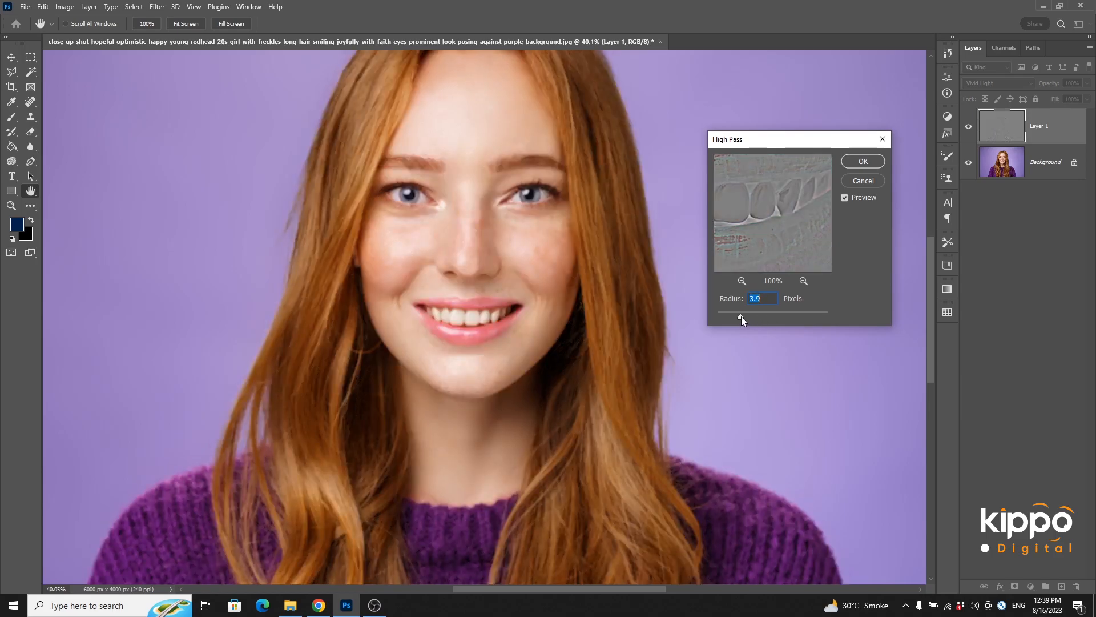
pyautogui.moveTo(744, 315); pyautogui.dragTo(757, 318)
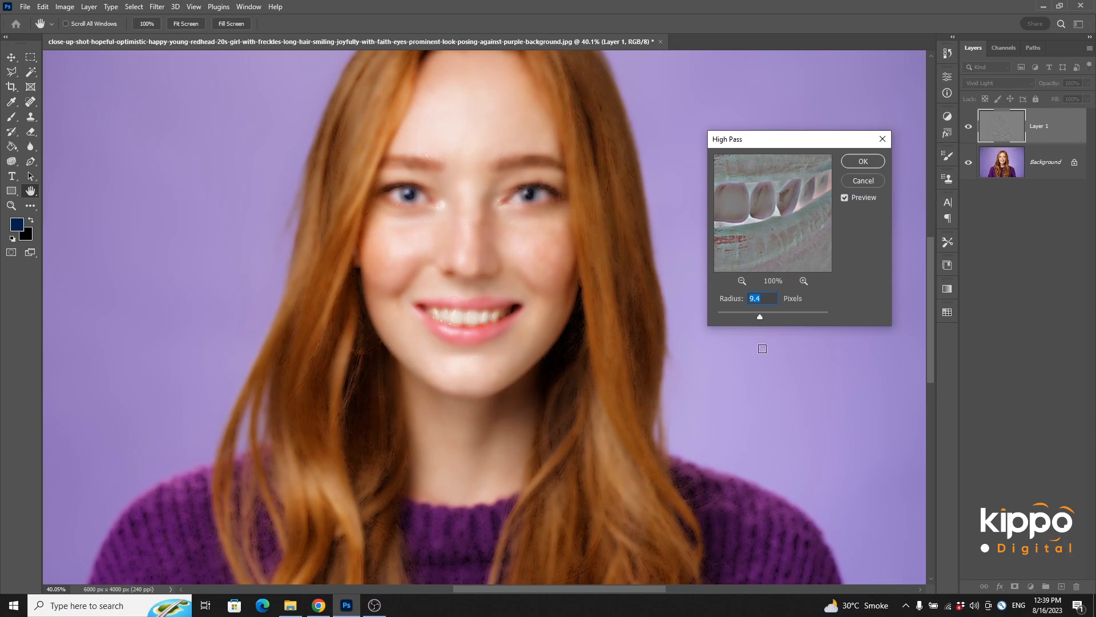
pyautogui.click(861, 163)
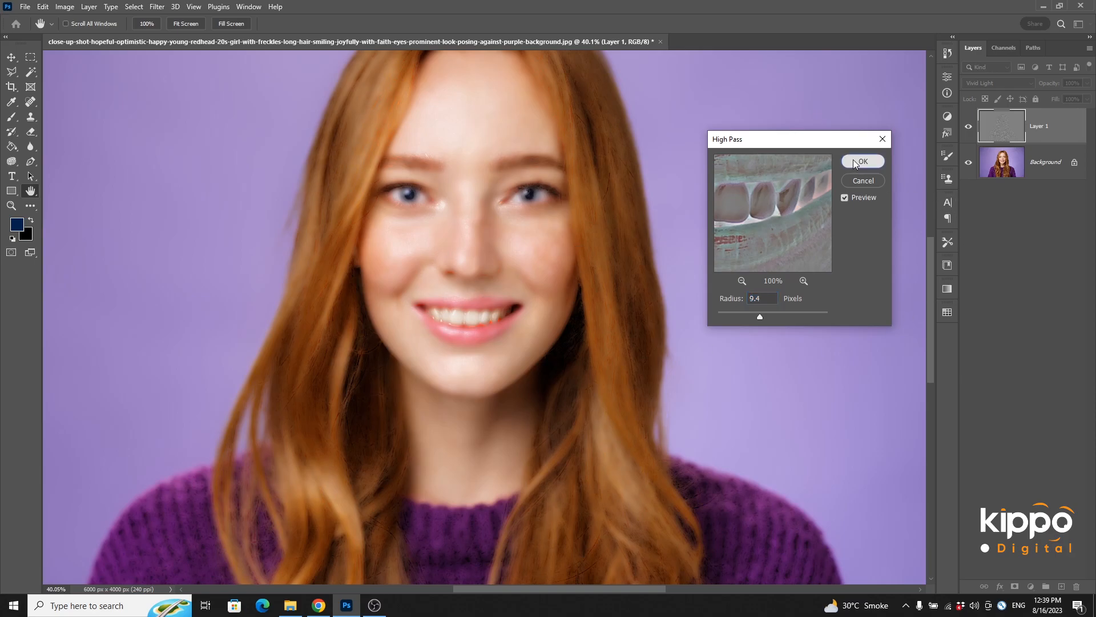
# - Apply a Gaussian Blur with a 4.6-pixel radius to Layer 1
pyautogui.click(157, 6)
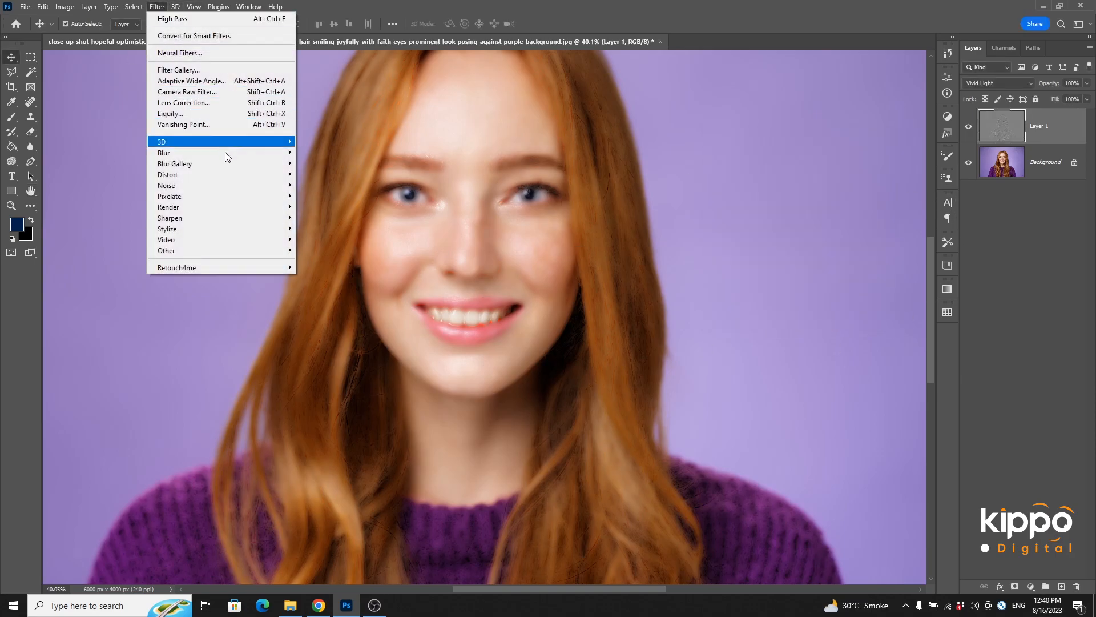
pyautogui.moveTo(222, 153)
pyautogui.click(325, 195)
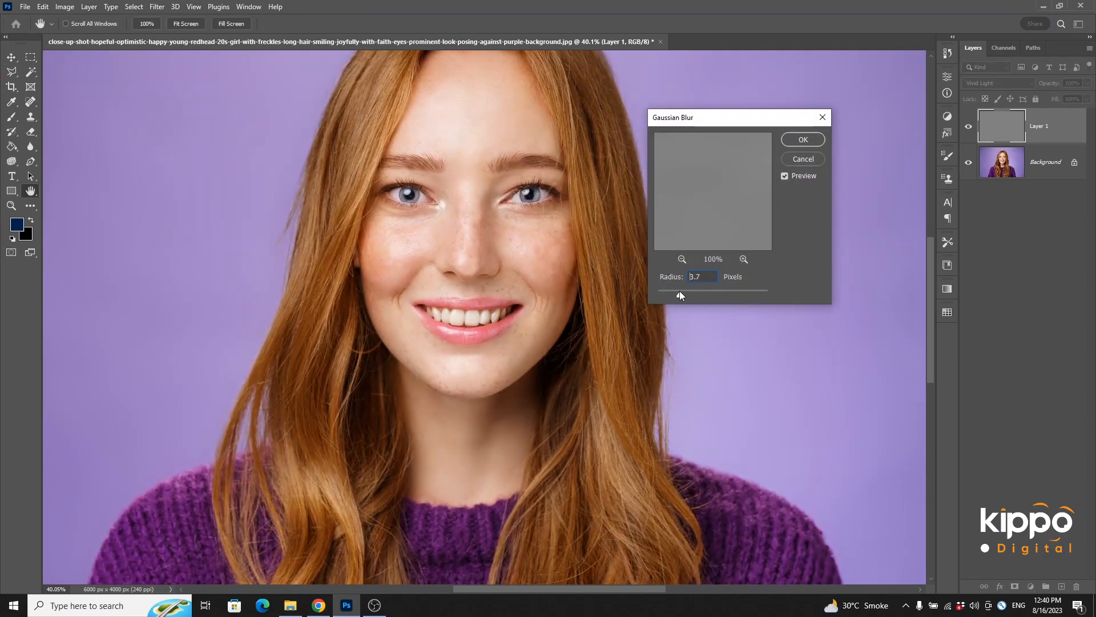
pyautogui.click(680, 290)
pyautogui.moveTo(682, 290); pyautogui.dragTo(676, 296)
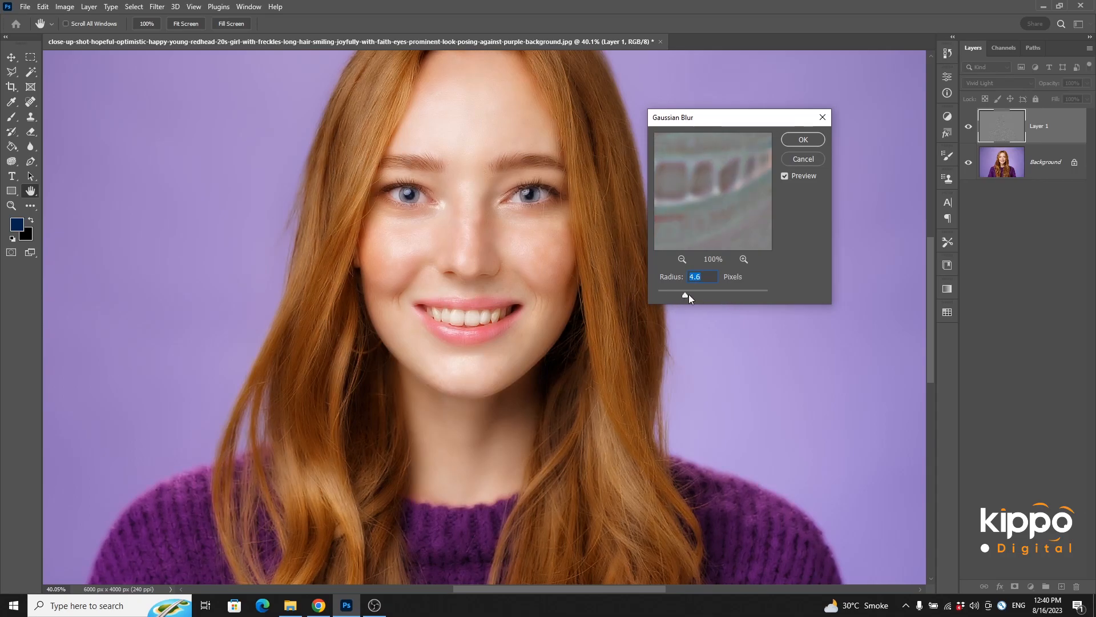
pyautogui.click(804, 139)
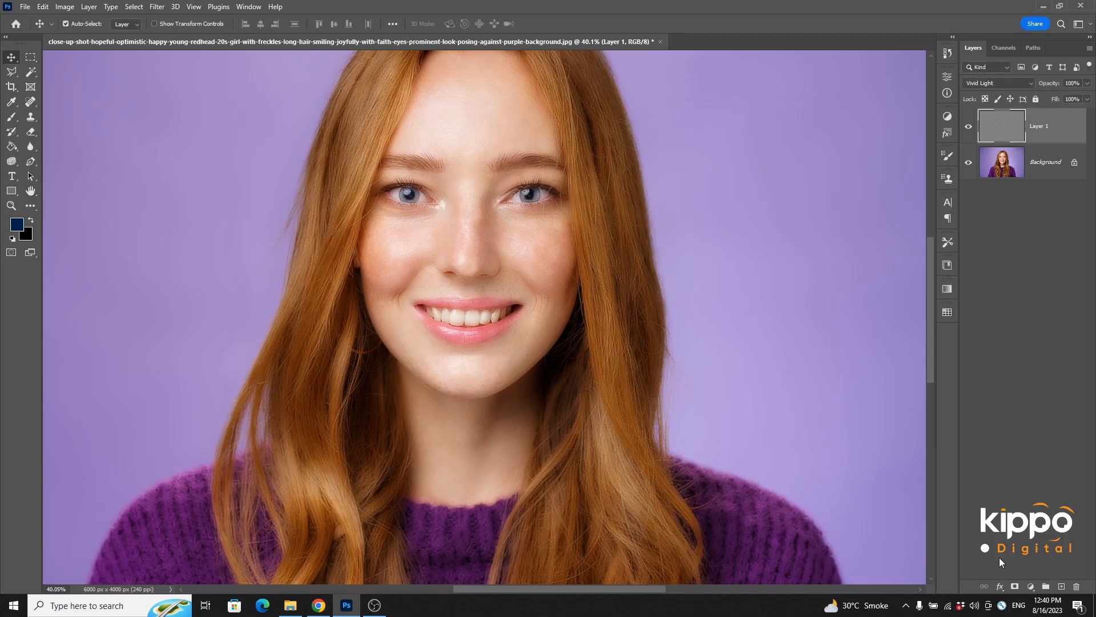
# - Add a black mask to Layer 1 and paint white on it over the cheeks, nose, chin and skin around the mouth
pyautogui.keyDown('alt'); pyautogui.click(1015, 587); pyautogui.keyUp('alt')
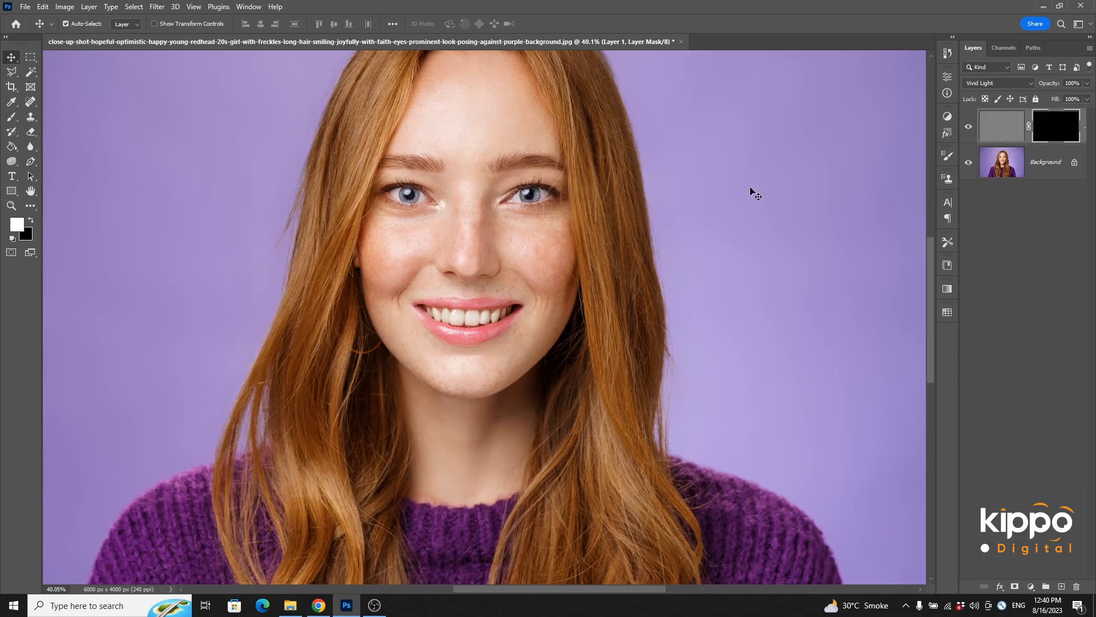
pyautogui.scroll(5, 514, 134)
pyautogui.press('b')
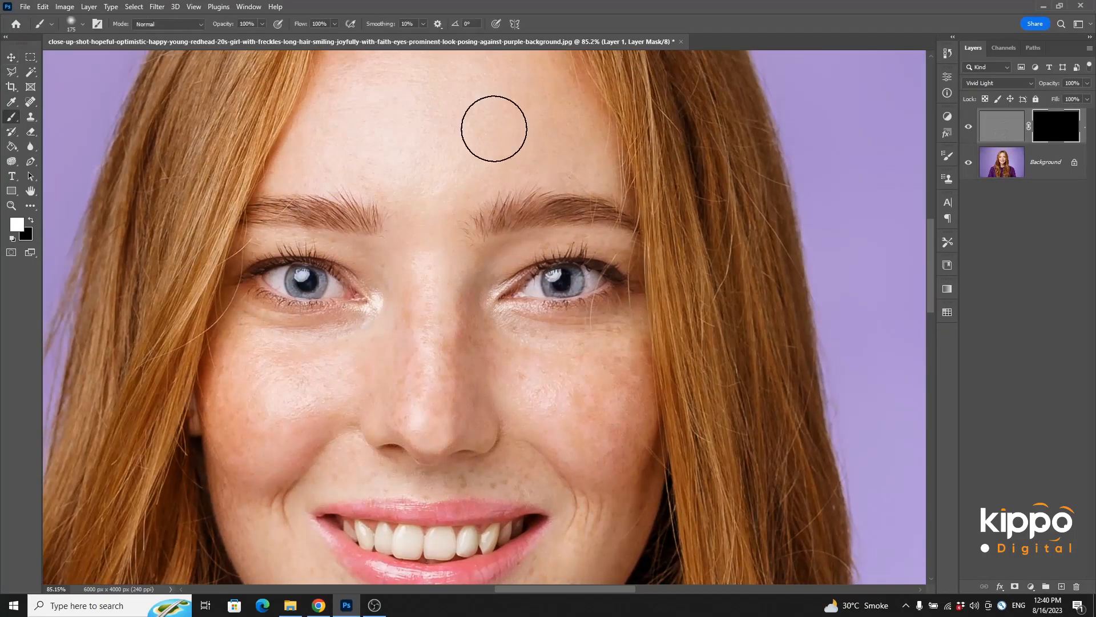
pyautogui.moveTo(587, 382)
pyautogui.mouseDown()
pyautogui.moveTo(580, 417)
pyautogui.moveTo(611, 430)
pyautogui.moveTo(618, 493)
pyautogui.moveTo(601, 439)
pyautogui.moveTo(612, 351)
pyautogui.moveTo(503, 352)
pyautogui.moveTo(414, 326)
pyautogui.moveTo(399, 408)
pyautogui.moveTo(449, 308)
pyautogui.moveTo(433, 406)
pyautogui.moveTo(458, 385)
pyautogui.moveTo(377, 359)
pyautogui.moveTo(231, 361)
pyautogui.moveTo(238, 448)
pyautogui.moveTo(260, 406)
pyautogui.moveTo(328, 436)
pyautogui.mouseUp()
pyautogui.moveTo(383, 322); pyautogui.dragTo(477, 172)
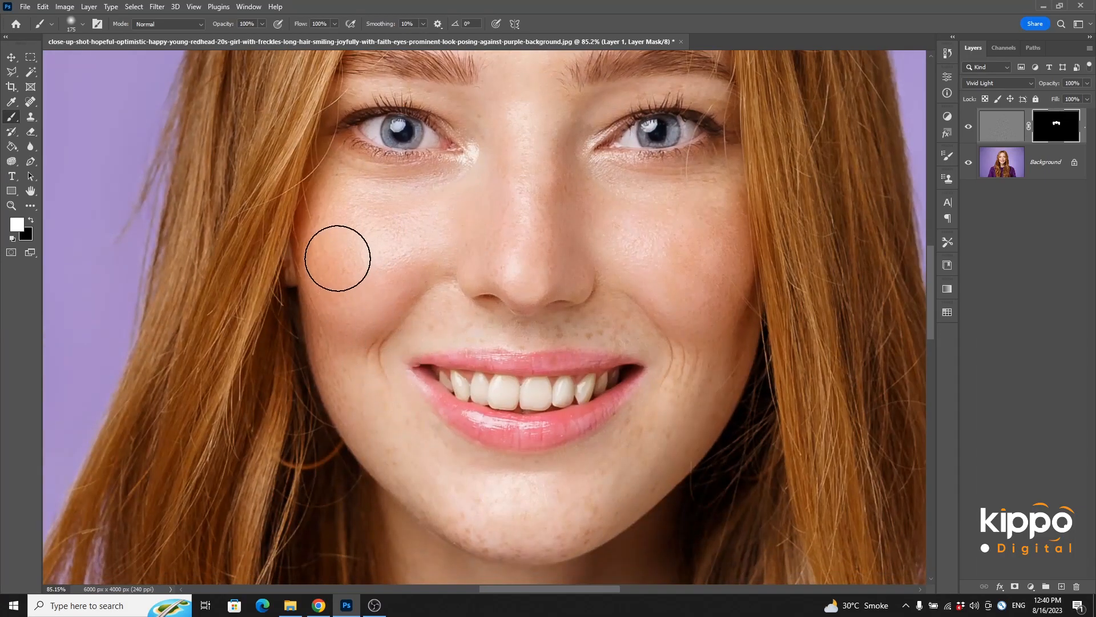
pyautogui.moveTo(460, 463); pyautogui.dragTo(382, 358)
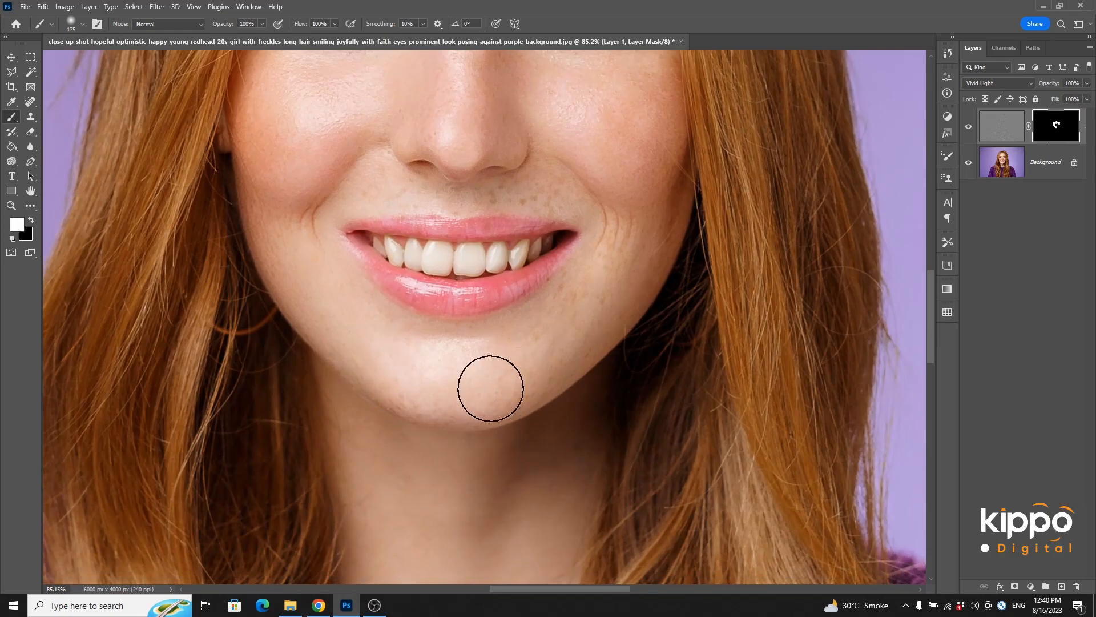
pyautogui.moveTo(576, 319)
pyautogui.mouseDown()
pyautogui.moveTo(602, 264)
pyautogui.moveTo(543, 358)
pyautogui.mouseUp()
pyautogui.moveTo(568, 193)
pyautogui.mouseDown()
pyautogui.moveTo(388, 182)
pyautogui.moveTo(318, 202)
pyautogui.mouseUp()
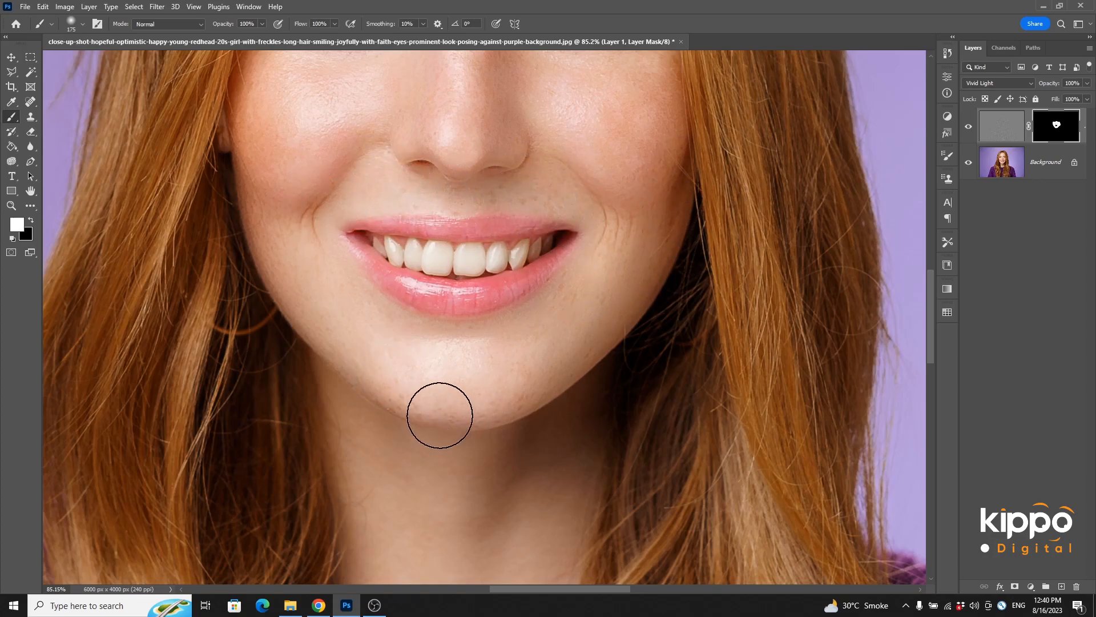
# - Continue painting white on the mask over the forehead, nose bridge, remaining cheek areas and neck
pyautogui.moveTo(653, 152); pyautogui.dragTo(590, 445)
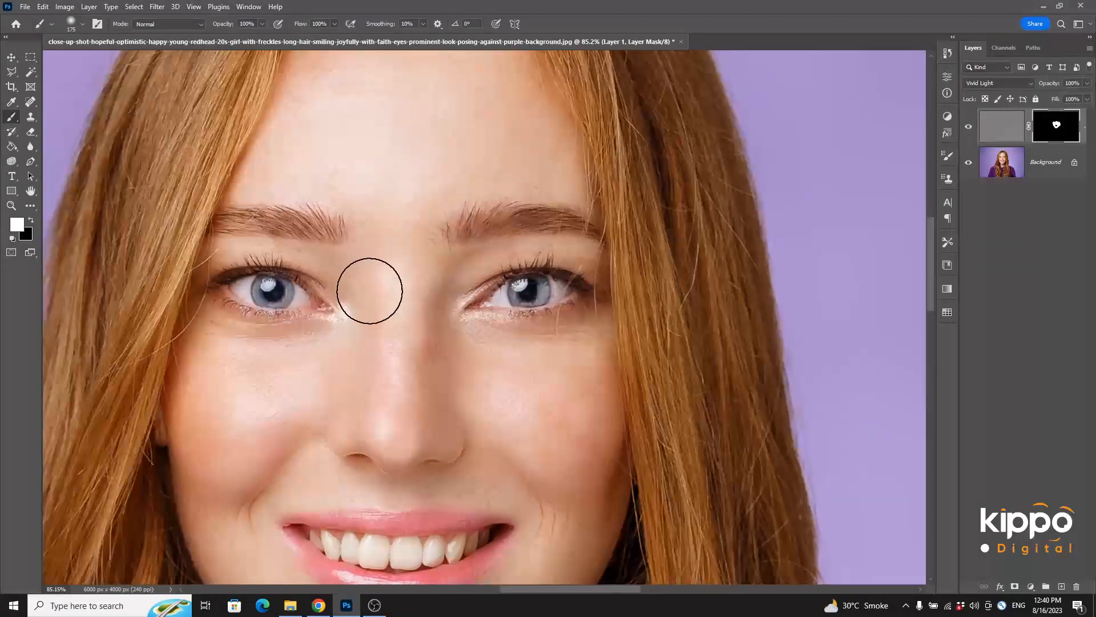
pyautogui.moveTo(381, 126); pyautogui.dragTo(363, 253)
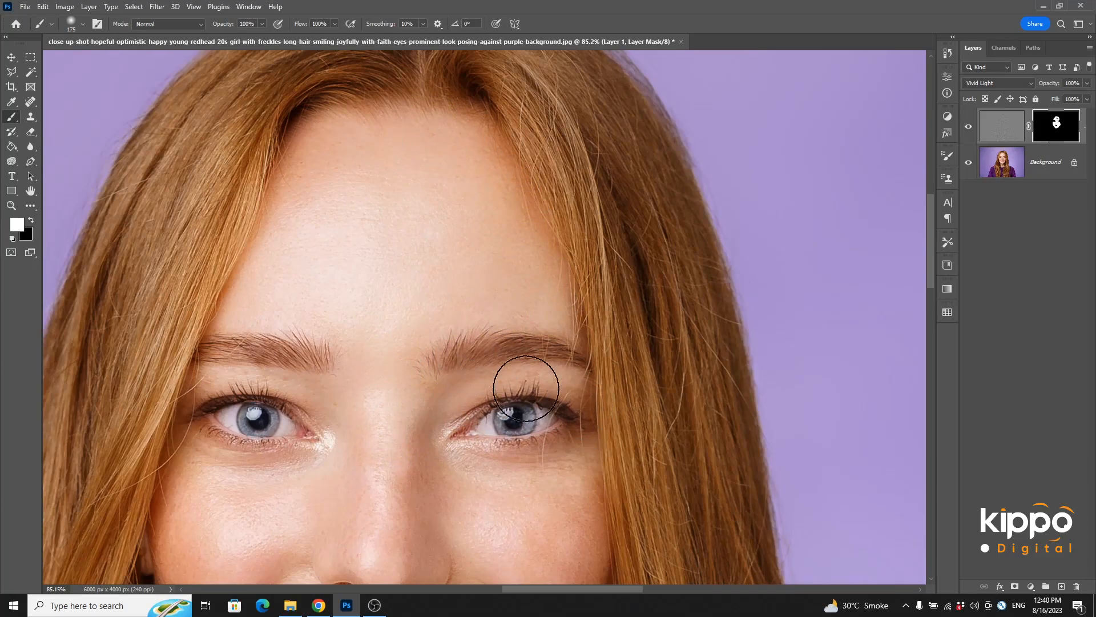
pyautogui.moveTo(397, 509); pyautogui.dragTo(458, 366)
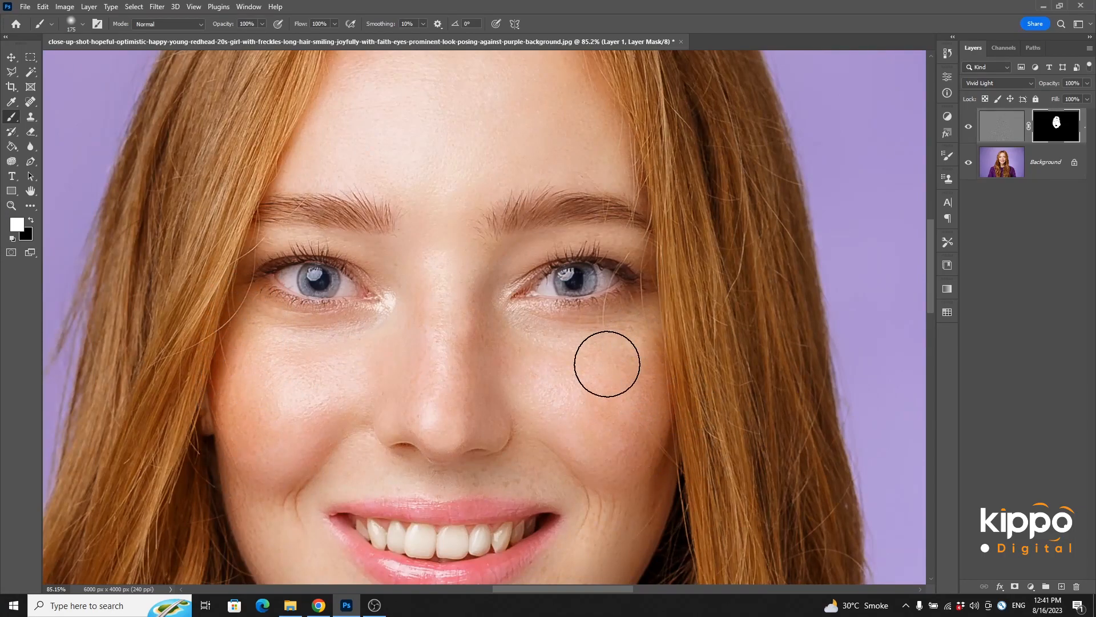
pyautogui.moveTo(624, 502); pyautogui.dragTo(626, 362)
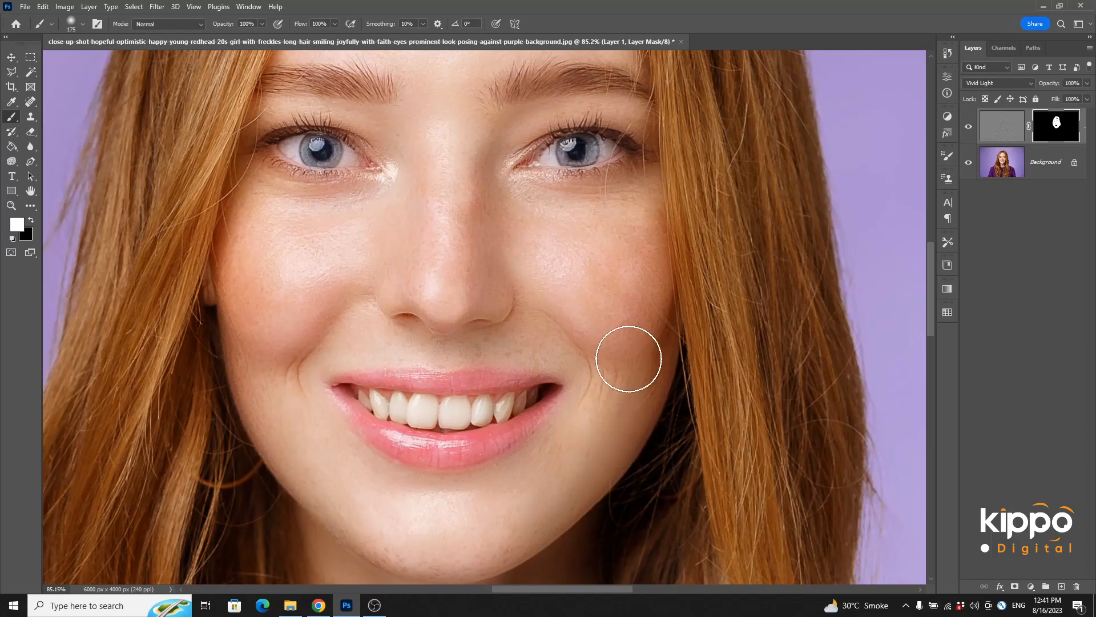
pyautogui.moveTo(573, 381); pyautogui.dragTo(610, 97)
pyautogui.moveTo(465, 482)
pyautogui.mouseDown()
pyautogui.moveTo(458, 371)
pyautogui.moveTo(420, 315)
pyautogui.moveTo(376, 292)
pyautogui.moveTo(411, 376)
pyautogui.moveTo(374, 352)
pyautogui.moveTo(421, 464)
pyautogui.moveTo(352, 464)
pyautogui.mouseUp()
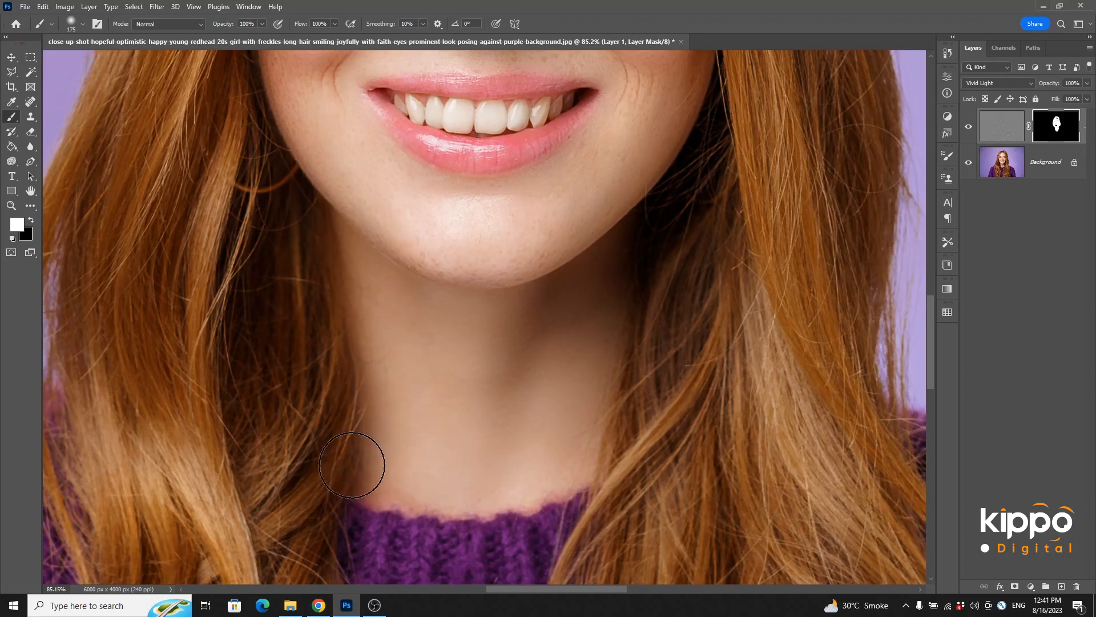
# - Paint black on the mask over both eyes and eyebrows with a 100-pixel brush to restore their detail
pyautogui.scroll(-5, 615, 345)
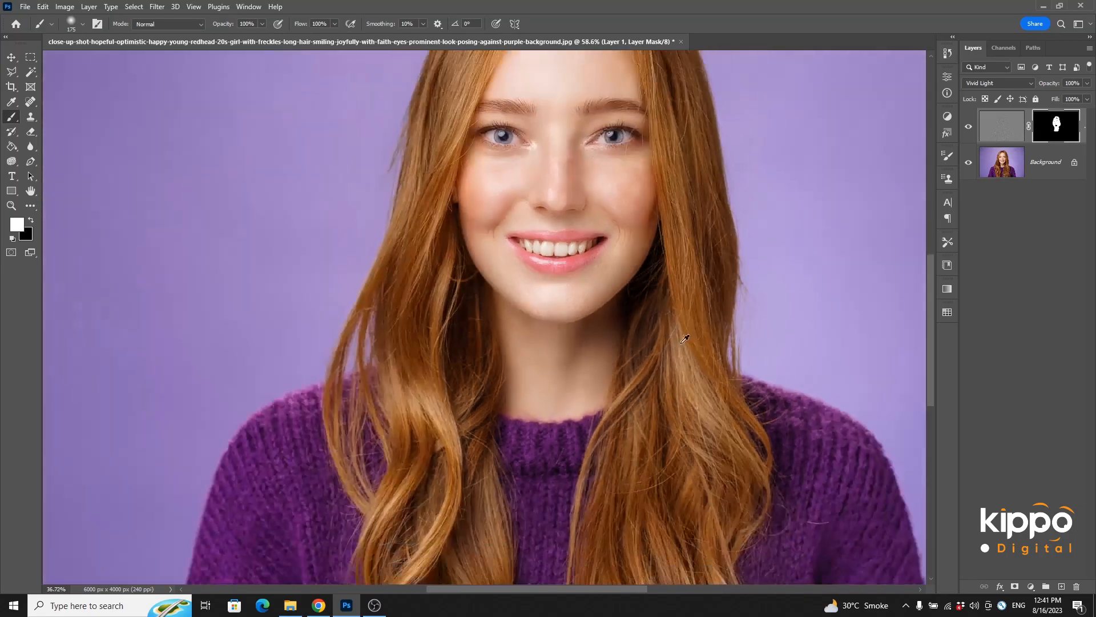
pyautogui.moveTo(519, 284); pyautogui.dragTo(432, 350)
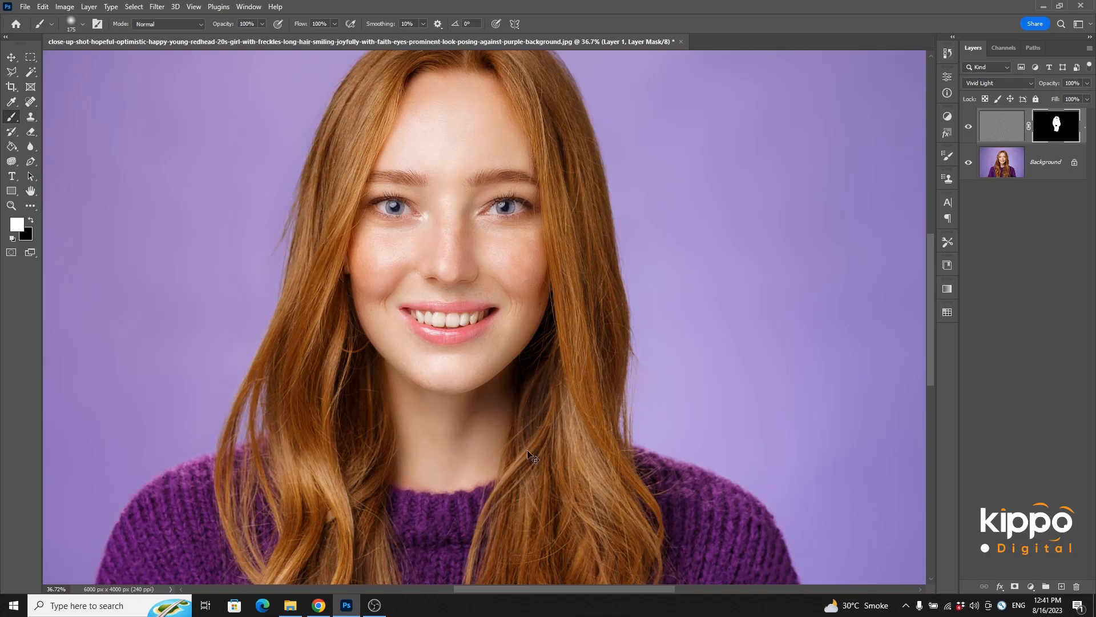
pyautogui.scroll(5, 399, 279)
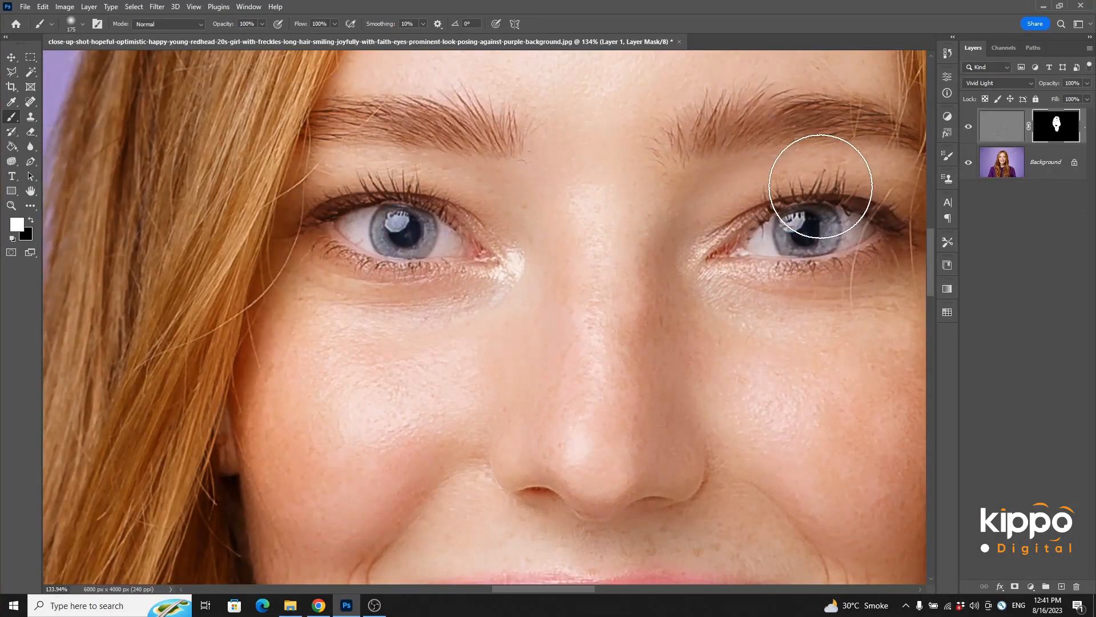
pyautogui.press('x')
pyautogui.press('[')
pyautogui.press('[')
pyautogui.press('[')
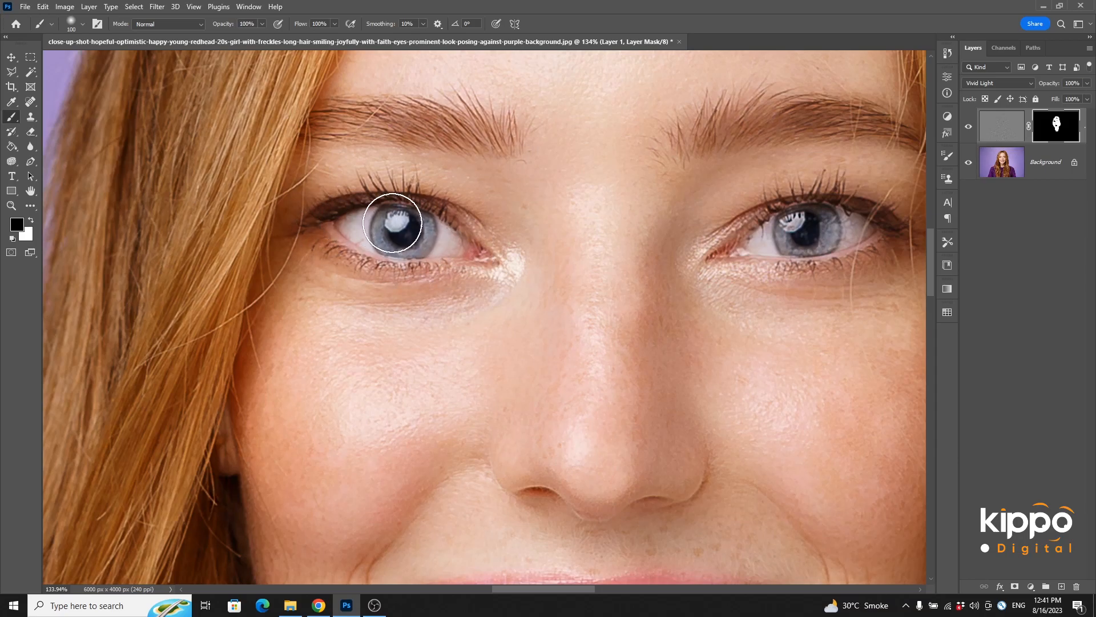
pyautogui.moveTo(546, 269); pyautogui.dragTo(214, 229)
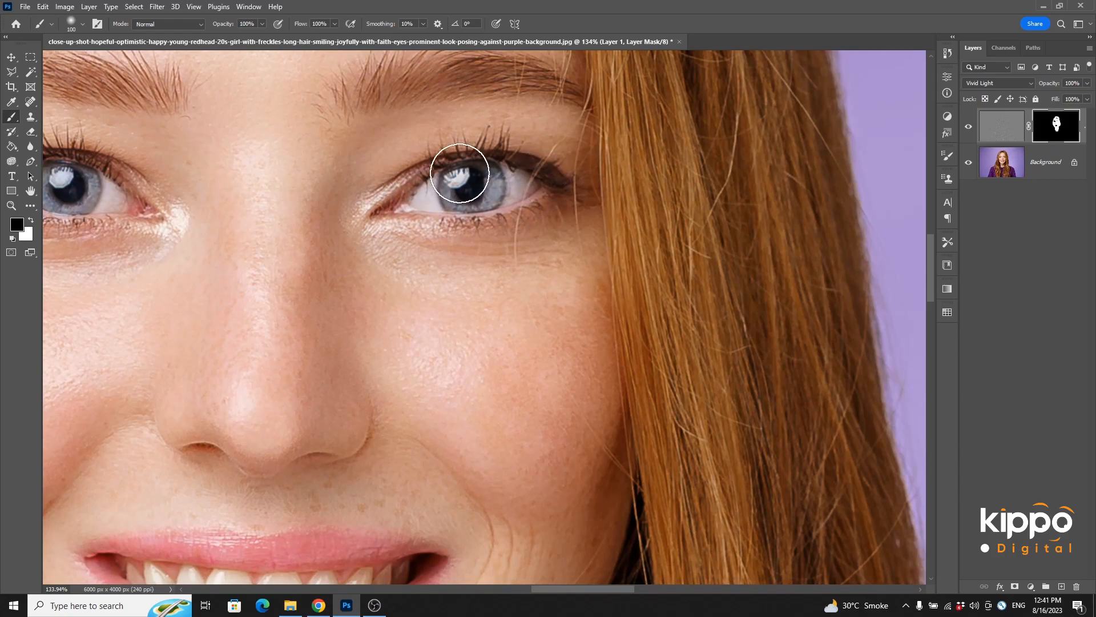
pyautogui.moveTo(337, 95)
pyautogui.mouseDown()
pyautogui.moveTo(497, 254)
pyautogui.moveTo(552, 348)
pyautogui.mouseUp()
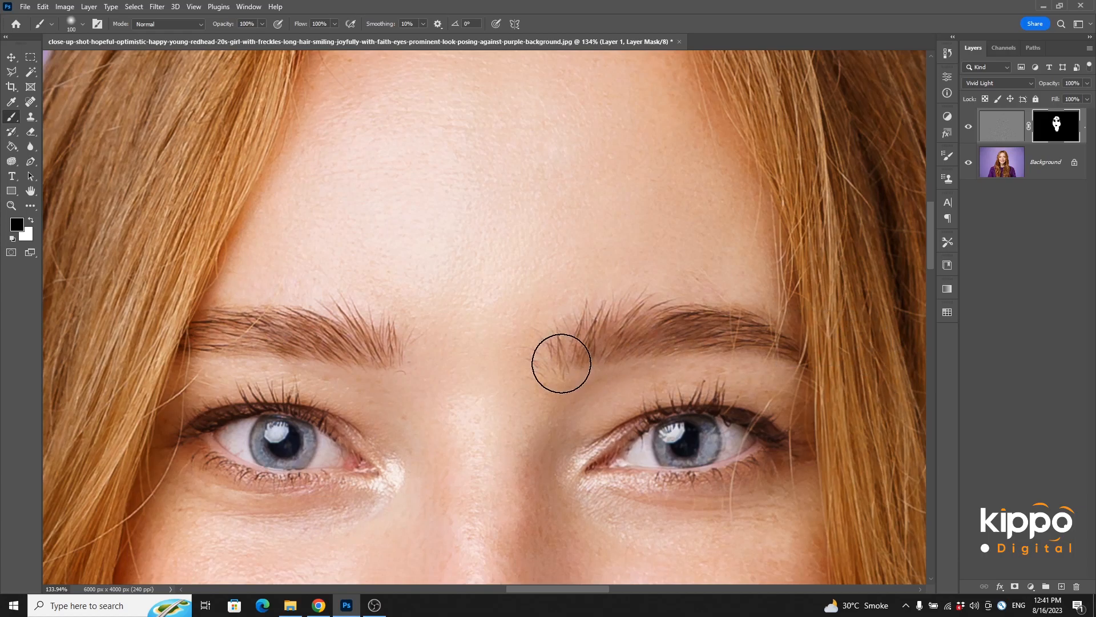
# - Reduce the mask brush size to 50 pixels for working around the lips and teeth
pyautogui.scroll(-8, 577, 196)
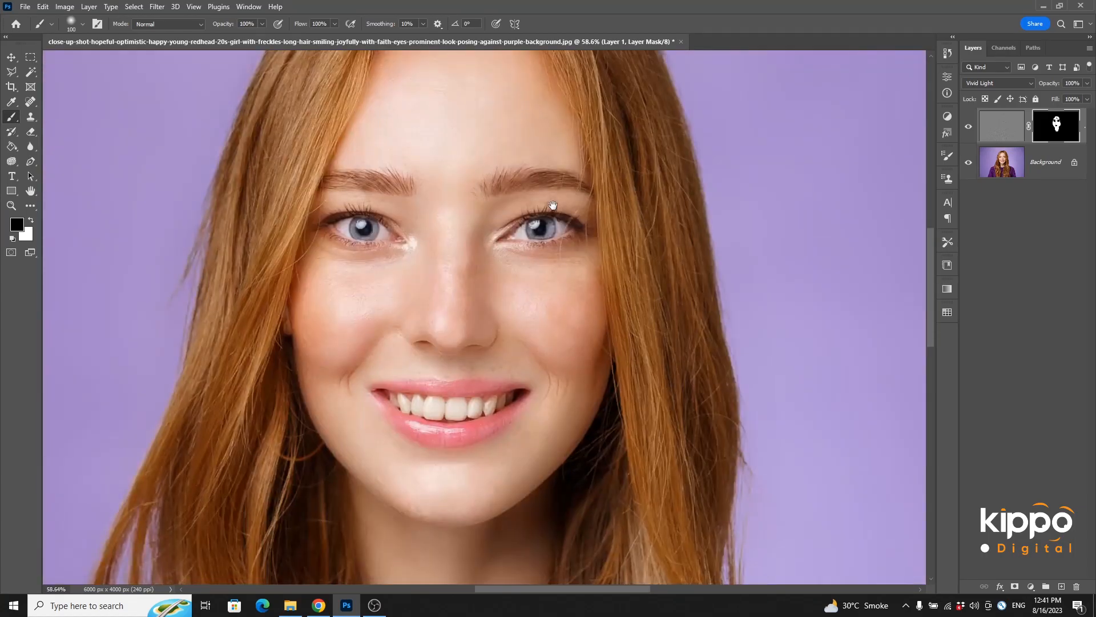
pyautogui.scroll(3, 409, 286)
pyautogui.scroll(4, 497, 491)
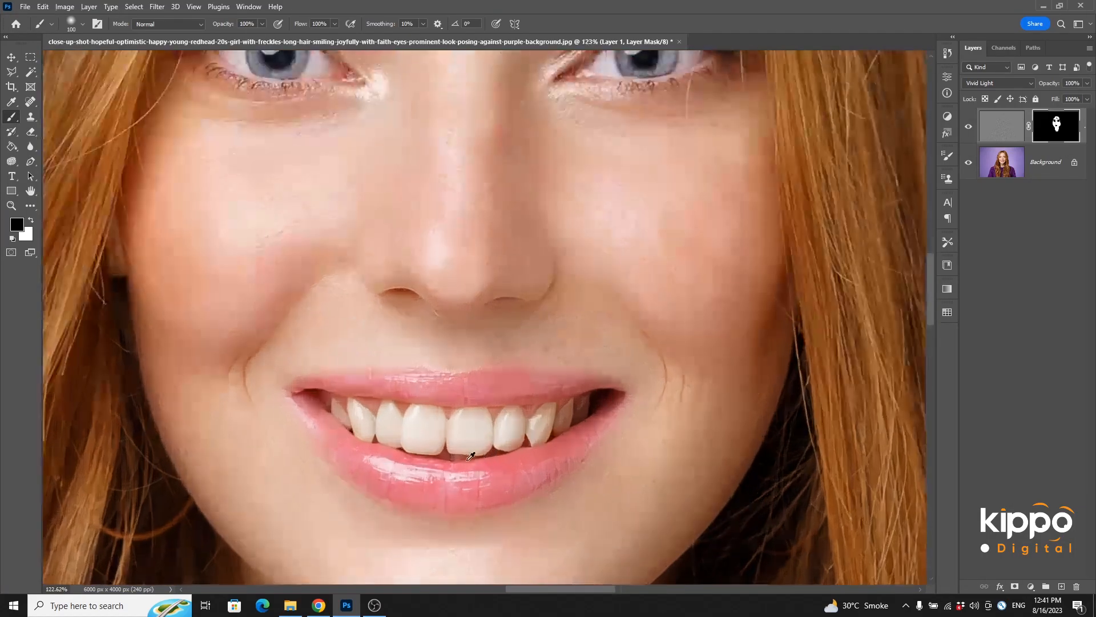
pyautogui.press('[')
pyautogui.press('[')
pyautogui.press('[')
pyautogui.press('[')
pyautogui.press('[')
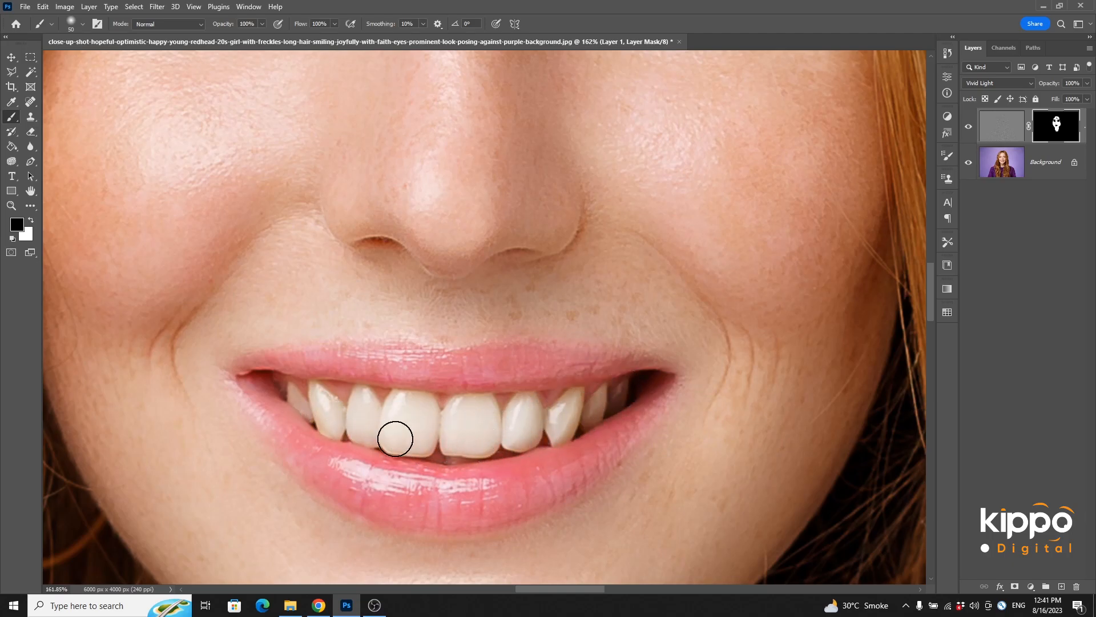
# - Whiten the teeth on the Background layer with the Dodge tool, using the Midtones range and 50% exposure
pyautogui.click(12, 59)
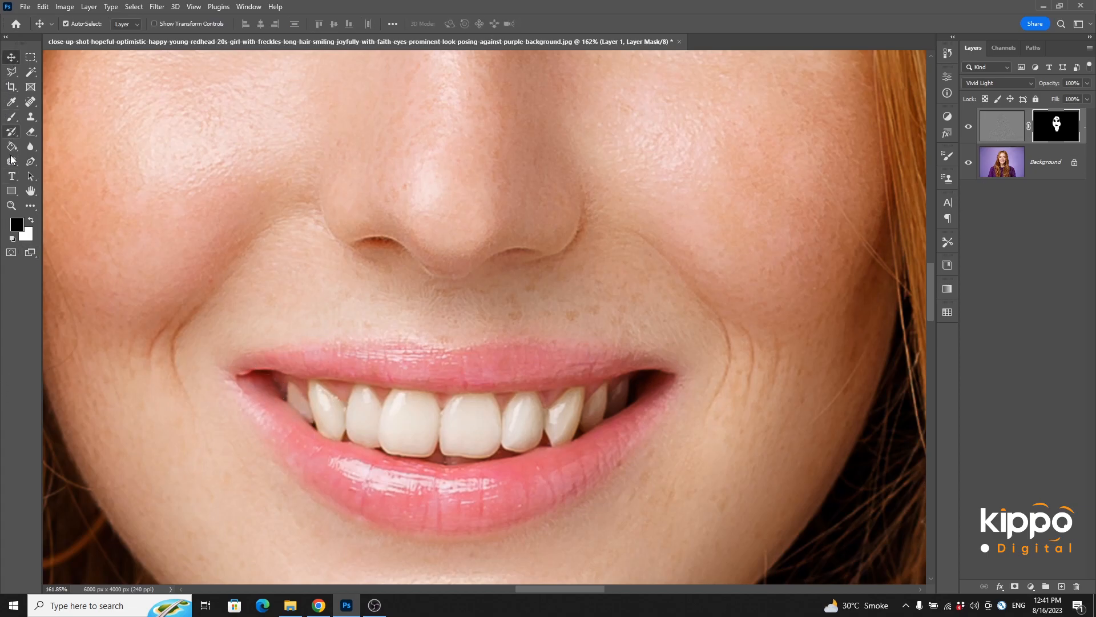
pyautogui.click(11, 167)
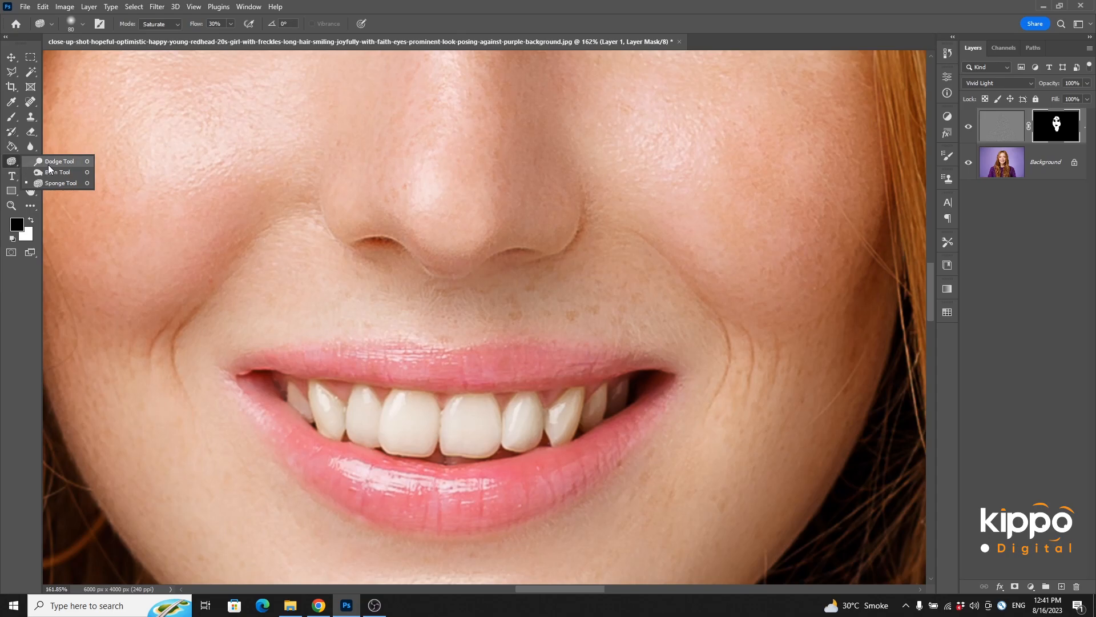
pyautogui.click(46, 161)
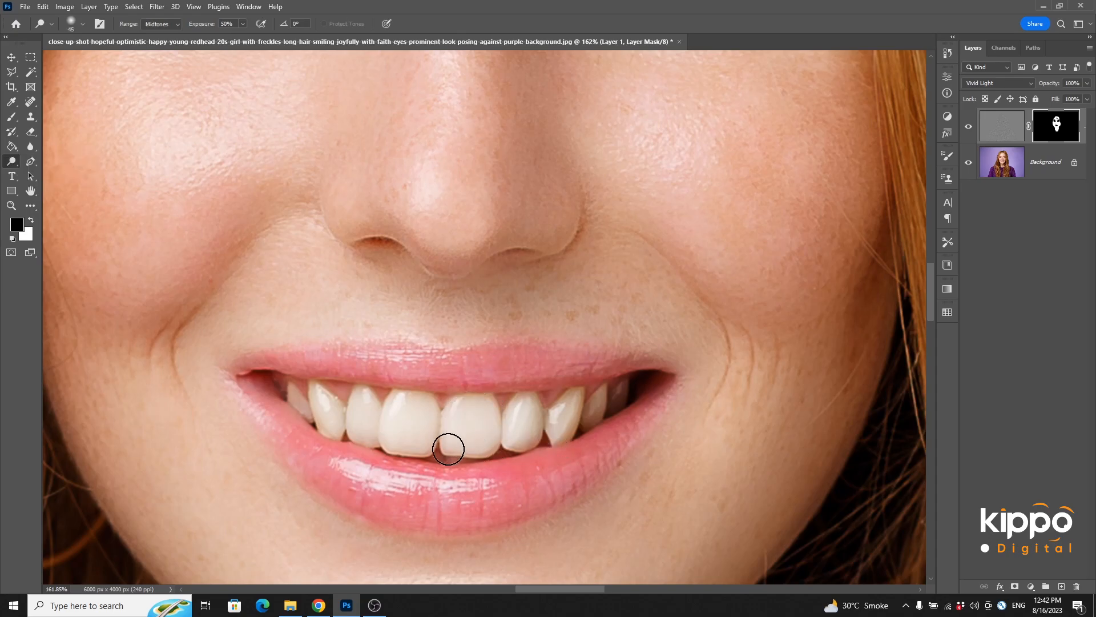
pyautogui.click(1015, 178)
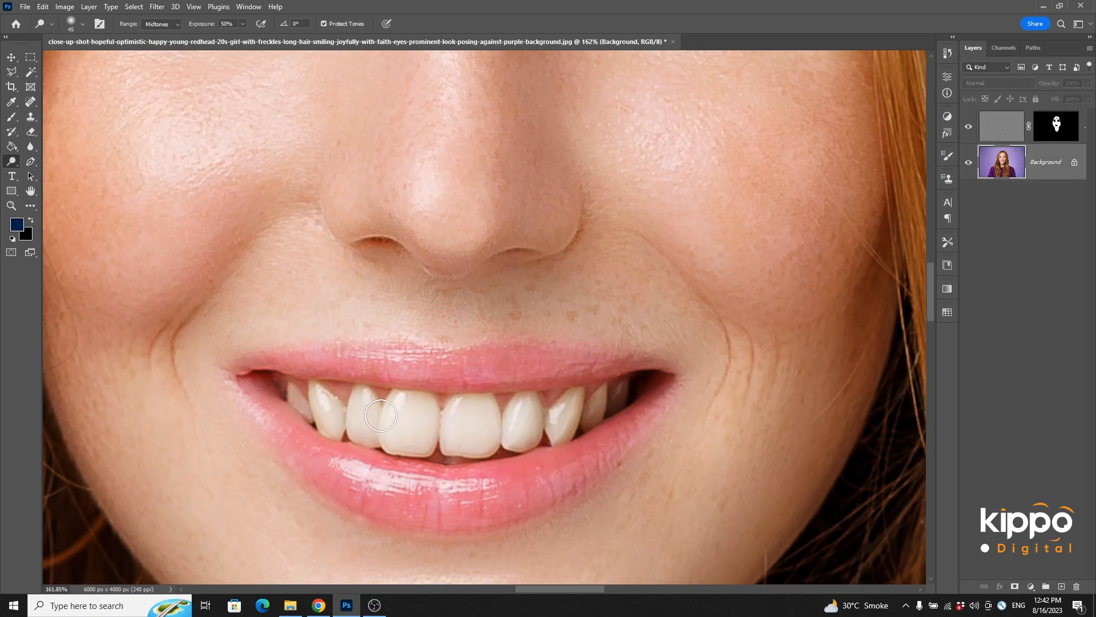
pyautogui.moveTo(446, 428)
pyautogui.mouseDown()
pyautogui.moveTo(494, 429)
pyautogui.moveTo(449, 446)
pyautogui.moveTo(442, 434)
pyautogui.moveTo(475, 434)
pyautogui.moveTo(434, 448)
pyautogui.moveTo(425, 412)
pyautogui.moveTo(384, 413)
pyautogui.moveTo(383, 435)
pyautogui.moveTo(415, 443)
pyautogui.moveTo(389, 409)
pyautogui.moveTo(394, 429)
pyautogui.moveTo(366, 400)
pyautogui.moveTo(352, 421)
pyautogui.moveTo(325, 397)
pyautogui.moveTo(334, 421)
pyautogui.mouseUp()
pyautogui.moveTo(543, 431)
pyautogui.mouseDown()
pyautogui.moveTo(527, 411)
pyautogui.moveTo(517, 444)
pyautogui.moveTo(594, 400)
pyautogui.moveTo(579, 424)
pyautogui.moveTo(560, 426)
pyautogui.moveTo(568, 407)
pyautogui.moveTo(550, 434)
pyautogui.moveTo(398, 449)
pyautogui.moveTo(439, 466)
pyautogui.moveTo(439, 451)
pyautogui.moveTo(369, 424)
pyautogui.moveTo(424, 415)
pyautogui.moveTo(419, 405)
pyautogui.moveTo(371, 415)
pyautogui.moveTo(453, 422)
pyautogui.moveTo(461, 409)
pyautogui.moveTo(487, 423)
pyautogui.moveTo(343, 416)
pyautogui.moveTo(372, 407)
pyautogui.moveTo(338, 399)
pyautogui.moveTo(363, 416)
pyautogui.moveTo(335, 412)
pyautogui.moveTo(302, 404)
pyautogui.mouseUp()
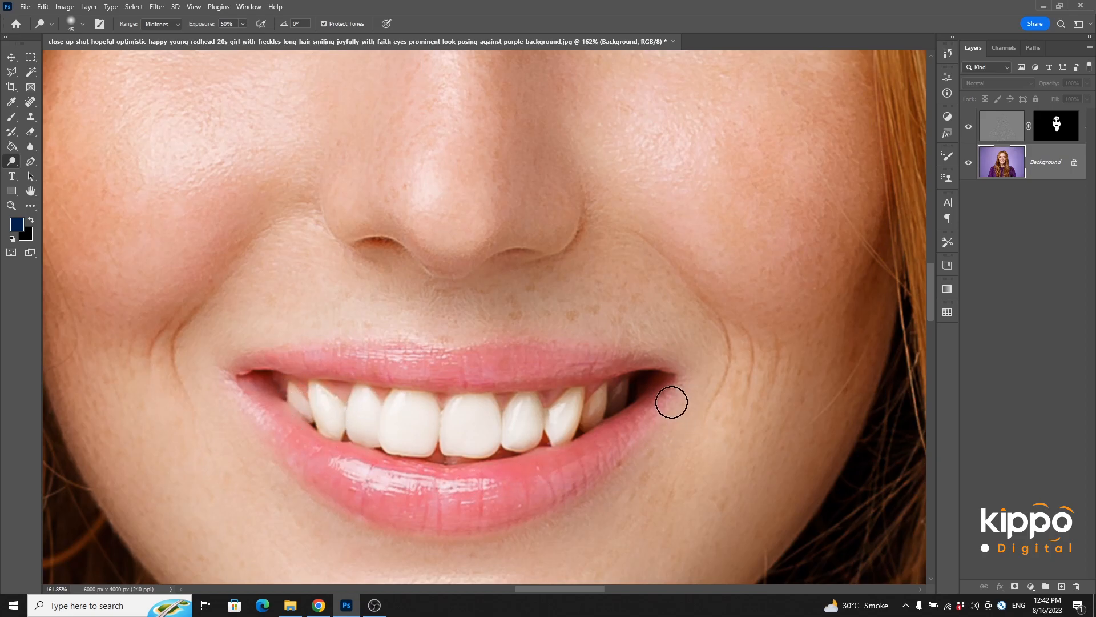
pyautogui.moveTo(590, 406); pyautogui.dragTo(622, 390)
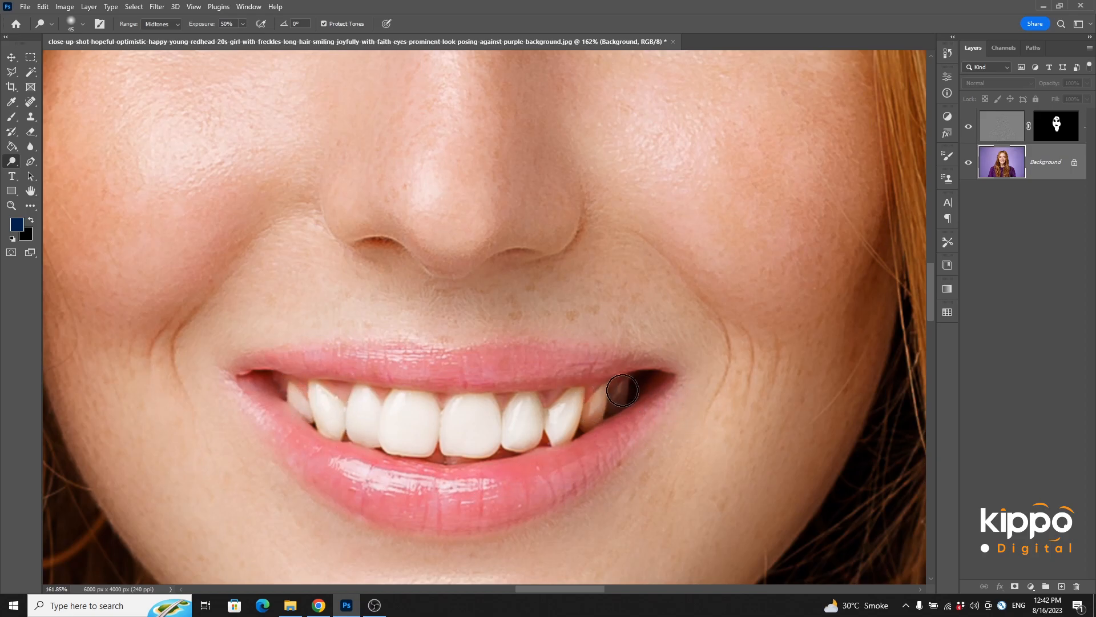
pyautogui.click(11, 59)
# - Examine the smoothed skin and whitened teeth across the portrait at several magnifications
pyautogui.scroll(-6, 626, 286)
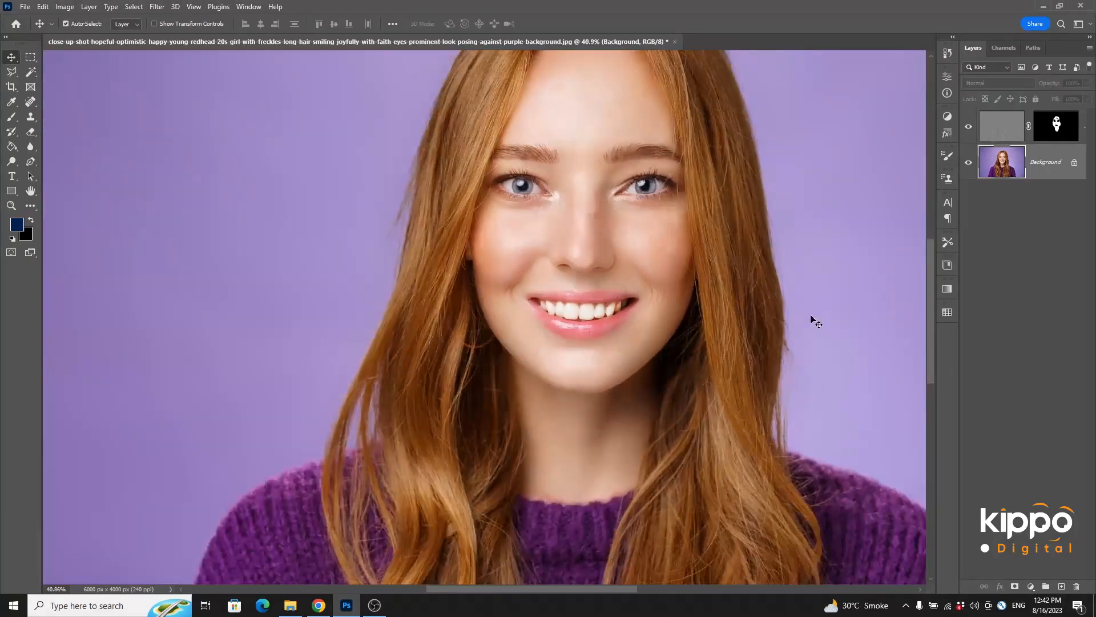
pyautogui.moveTo(712, 282); pyautogui.dragTo(566, 387)
pyautogui.scroll(3, 519, 372)
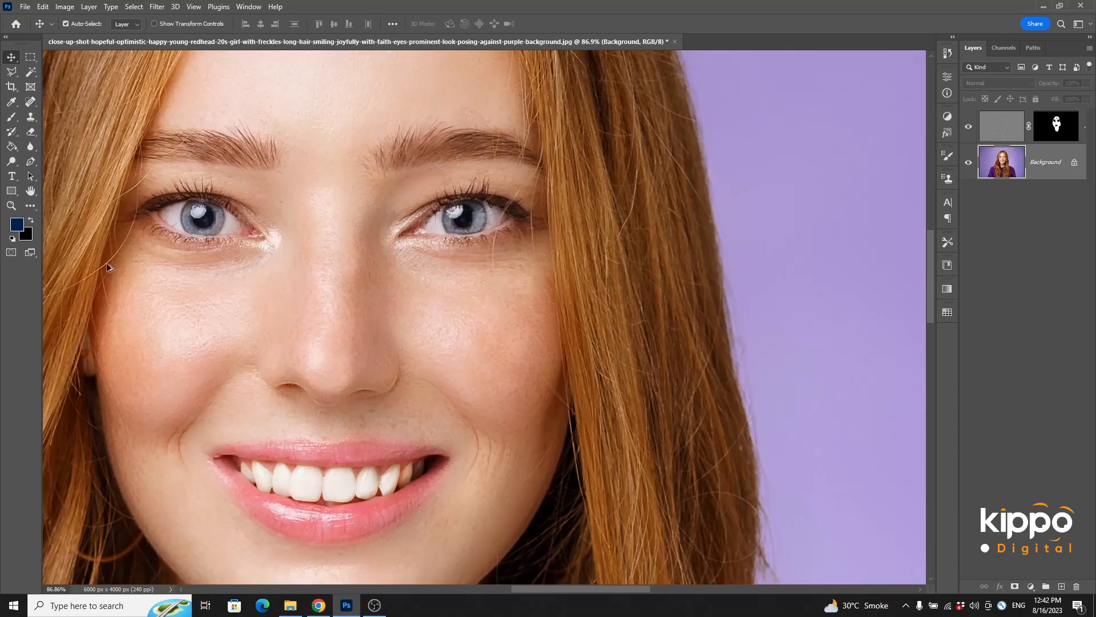
pyautogui.scroll(3, 260, 312)
pyautogui.scroll(-4, 535, 296)
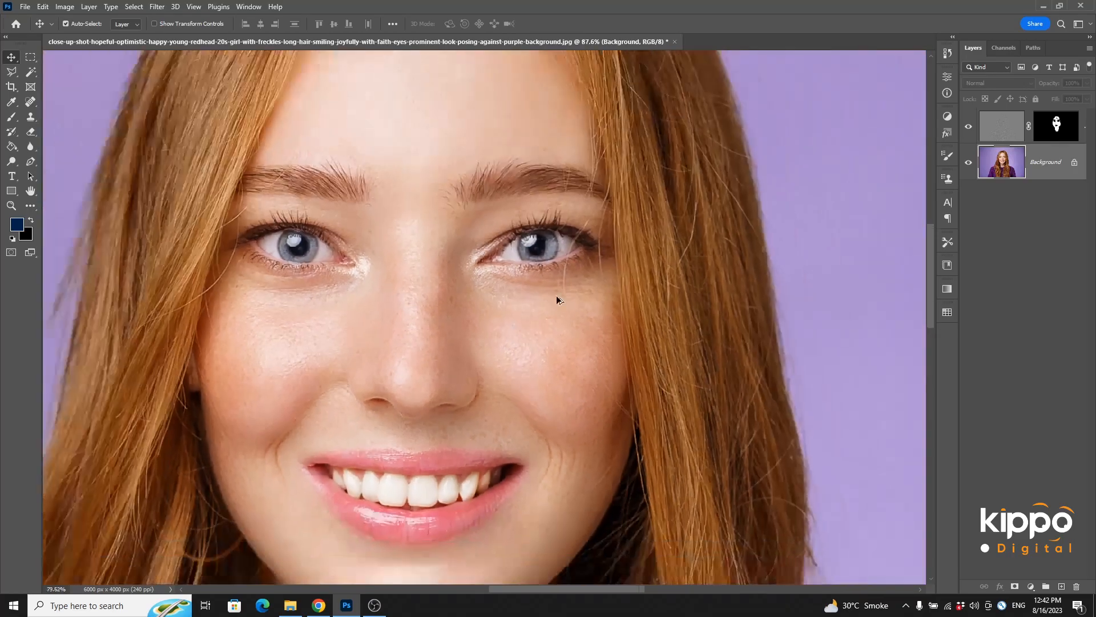
# - Merge the masked skin-smoothing layer with the Background layer and unlock the merged layer for editing
pyautogui.scroll(-2, 695, 320)
pyautogui.click(1053, 178)
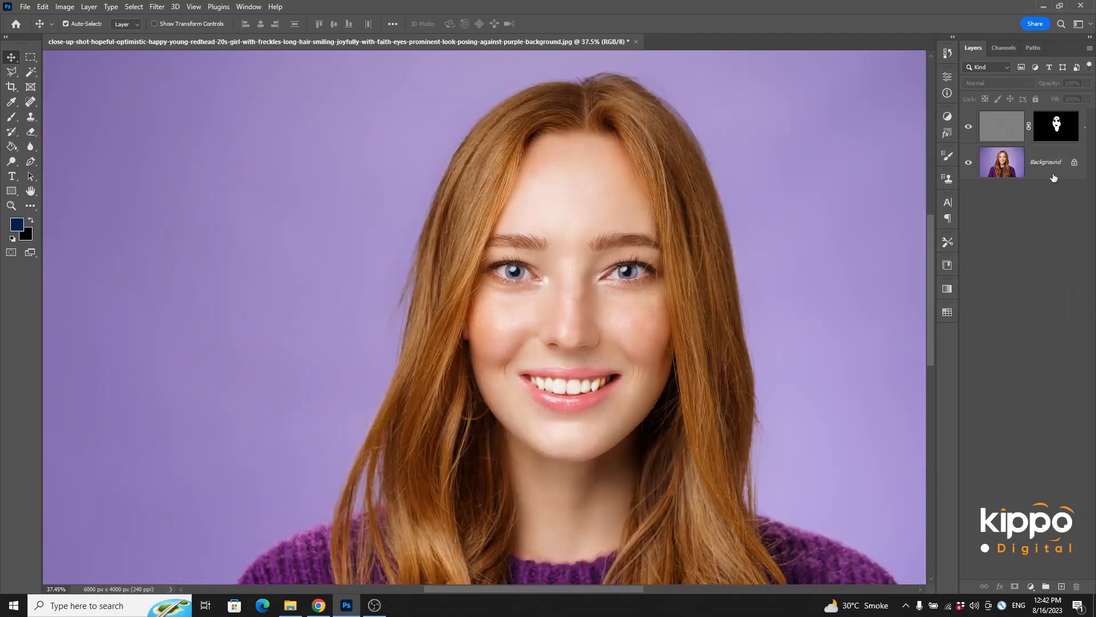
pyautogui.scroll(-3, 653, 338)
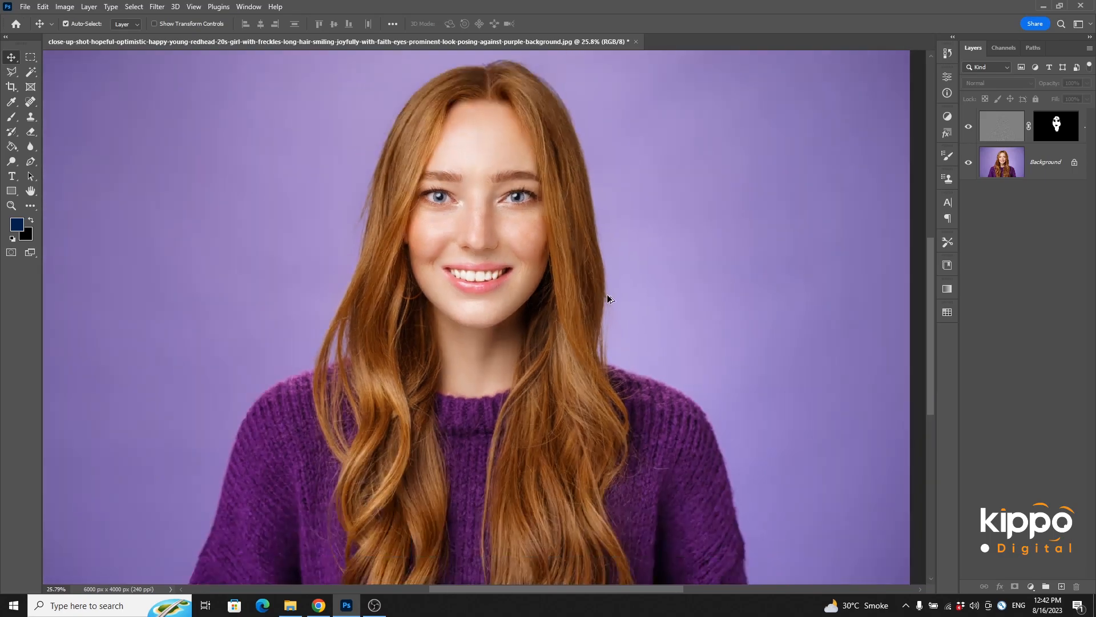
pyautogui.hotkey('ctrl', '0')
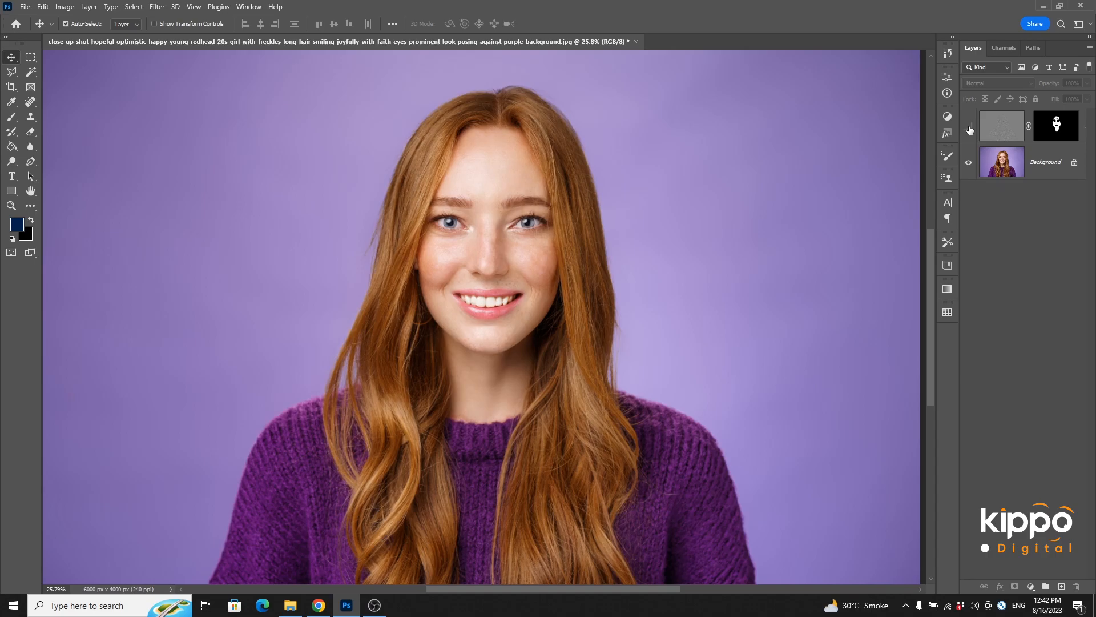
pyautogui.click(1004, 132)
pyautogui.click(1062, 175)
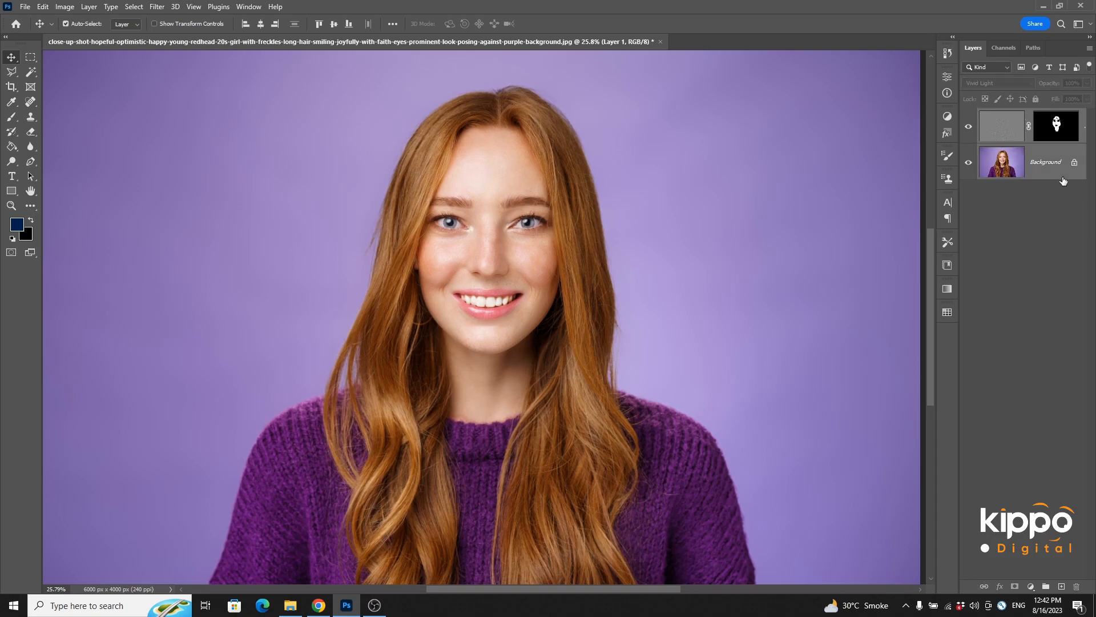
pyautogui.press('Delete')
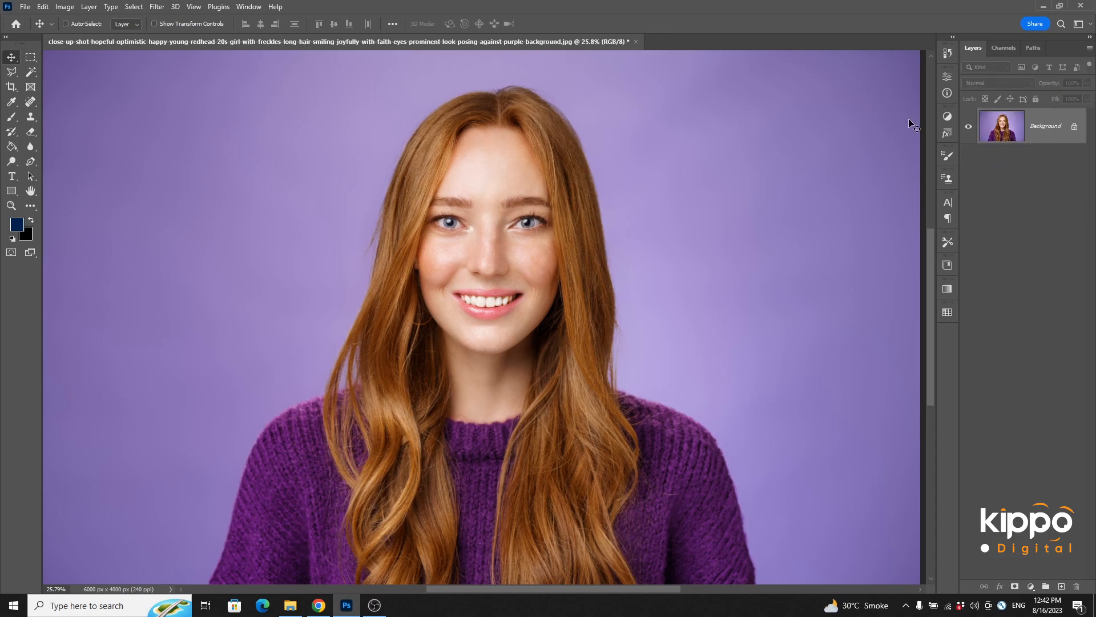
pyautogui.click(1073, 128)
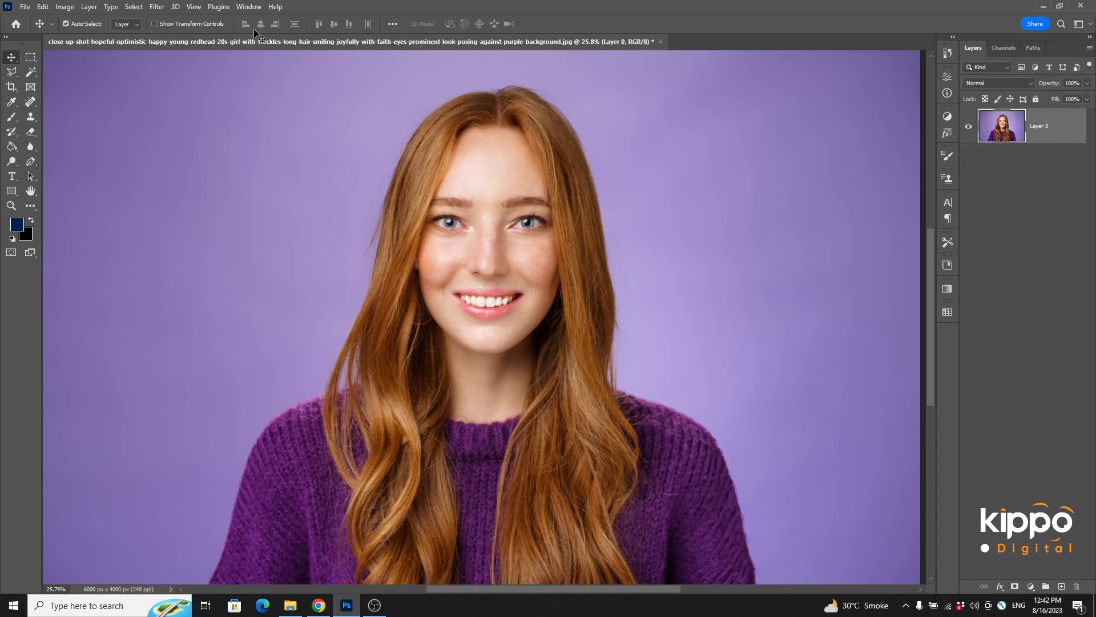
# - Open the Camera Raw Filter on the portrait layer and set Clarity to +23
pyautogui.click(154, 7)
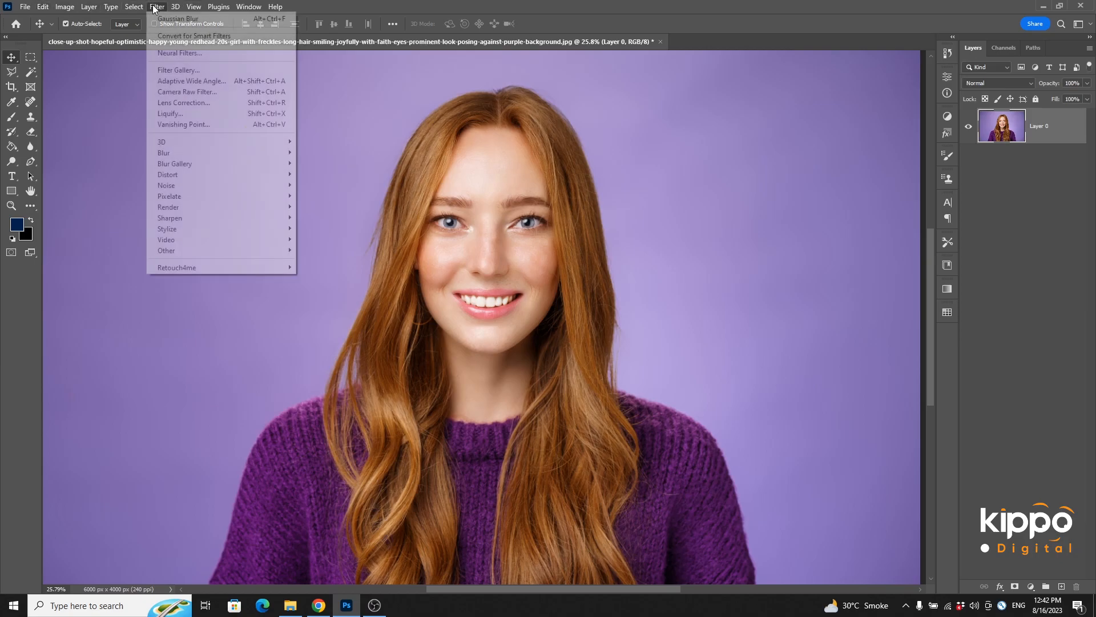
pyautogui.click(211, 93)
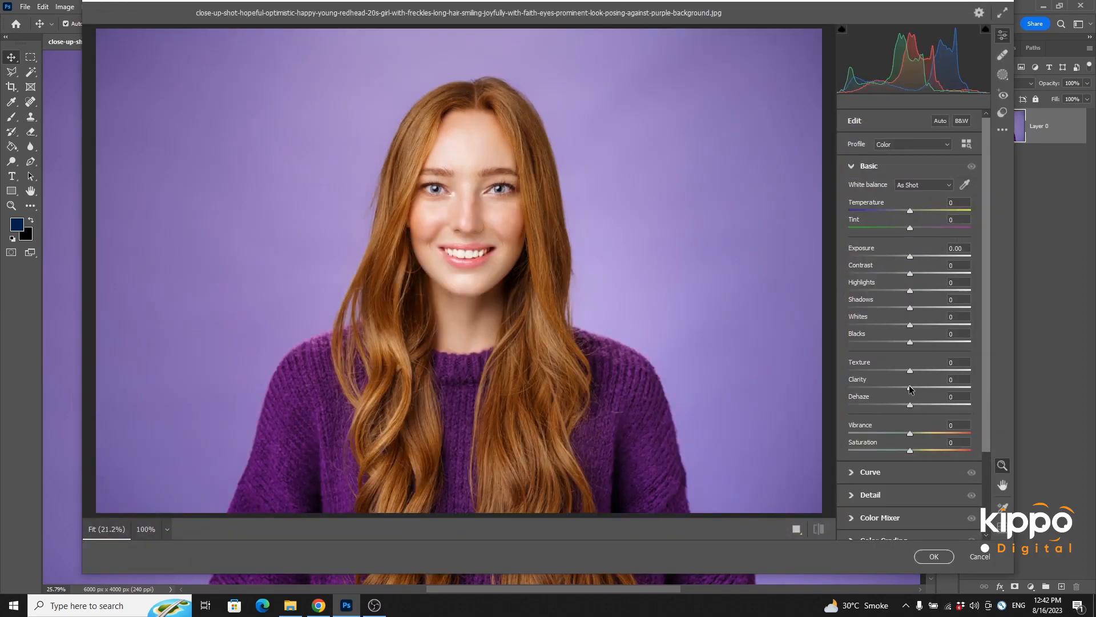
pyautogui.moveTo(910, 387); pyautogui.dragTo(924, 387)
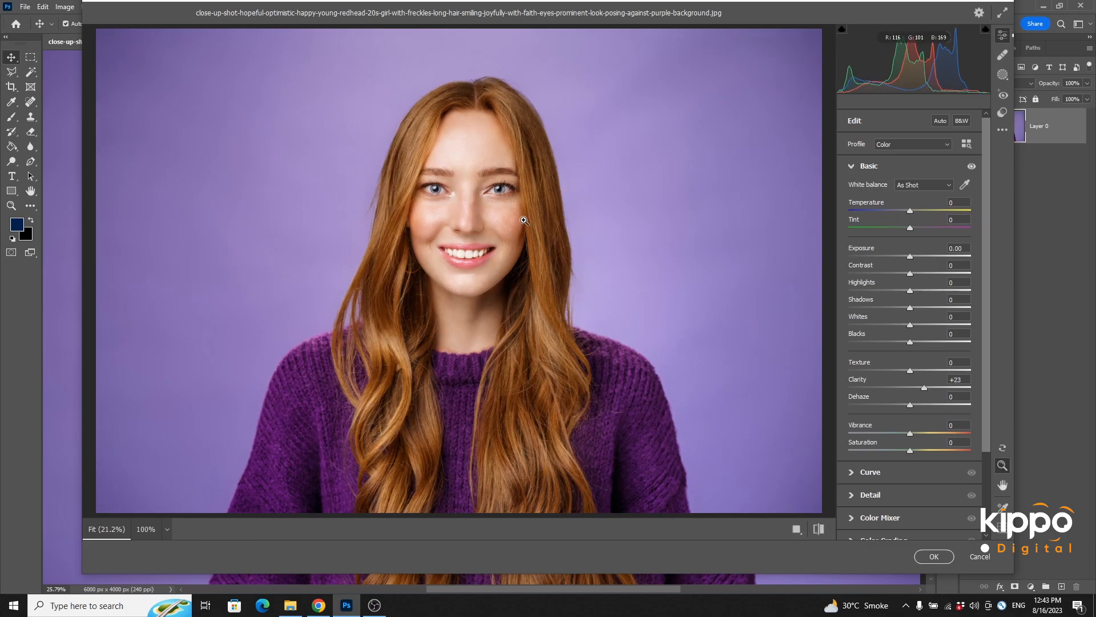
pyautogui.scroll(5, 507, 162)
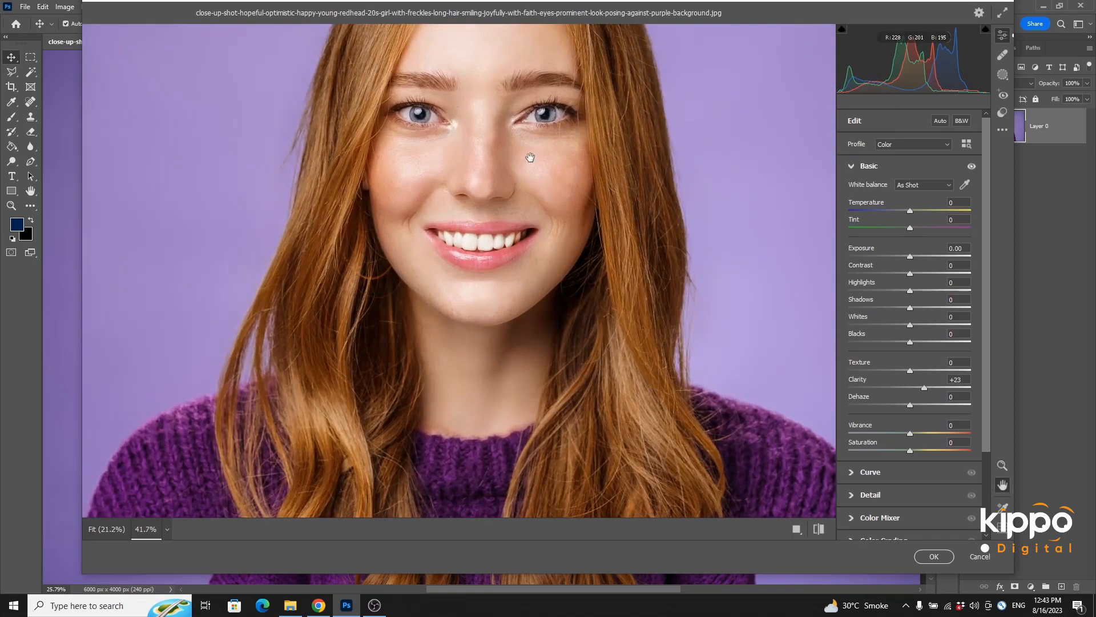
pyautogui.scroll(5, 509, 284)
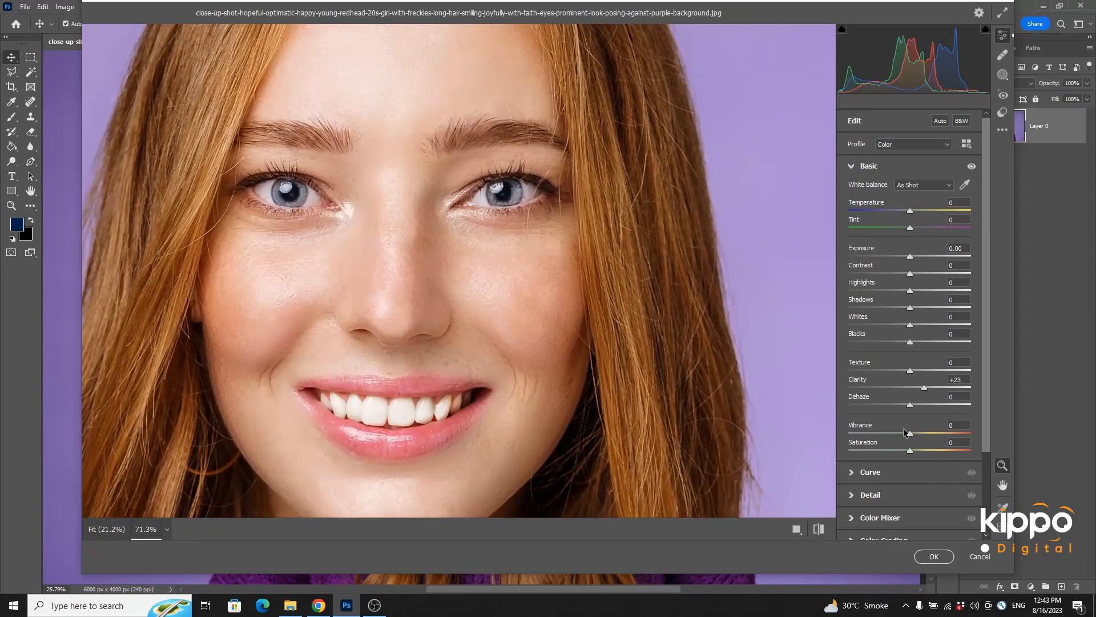
# - Set Texture to -16 and Clarity to +19, with Dehaze and Contrast both at 0
pyautogui.moveTo(923, 388); pyautogui.dragTo(899, 369)
pyautogui.moveTo(942, 401); pyautogui.dragTo(919, 400)
pyautogui.click(959, 396)
pyautogui.write('0')
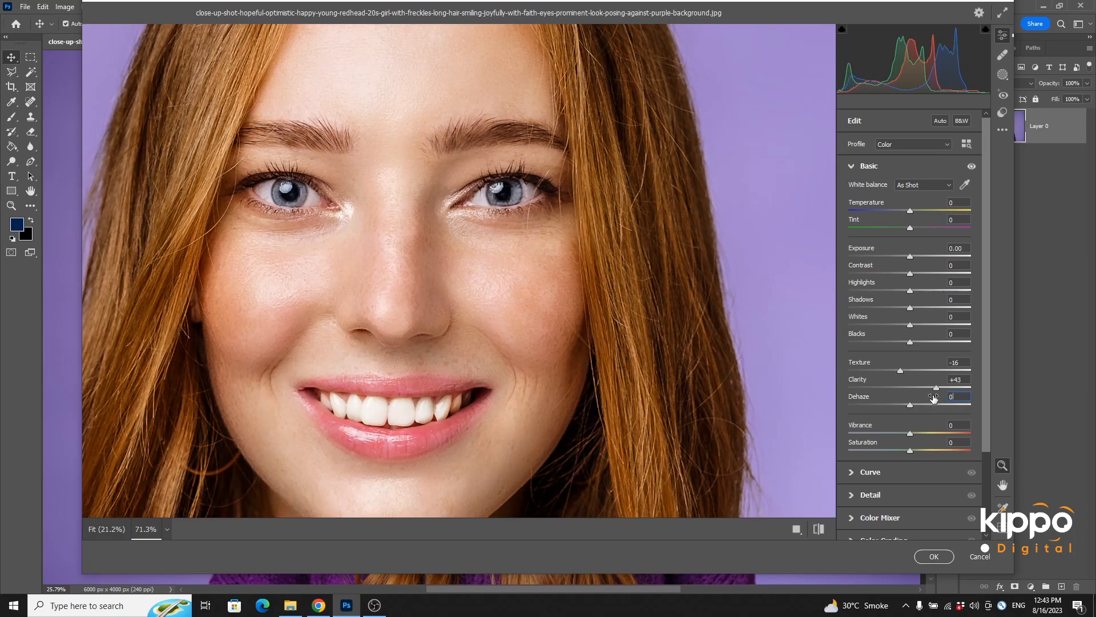
pyautogui.moveTo(927, 390); pyautogui.dragTo(920, 391)
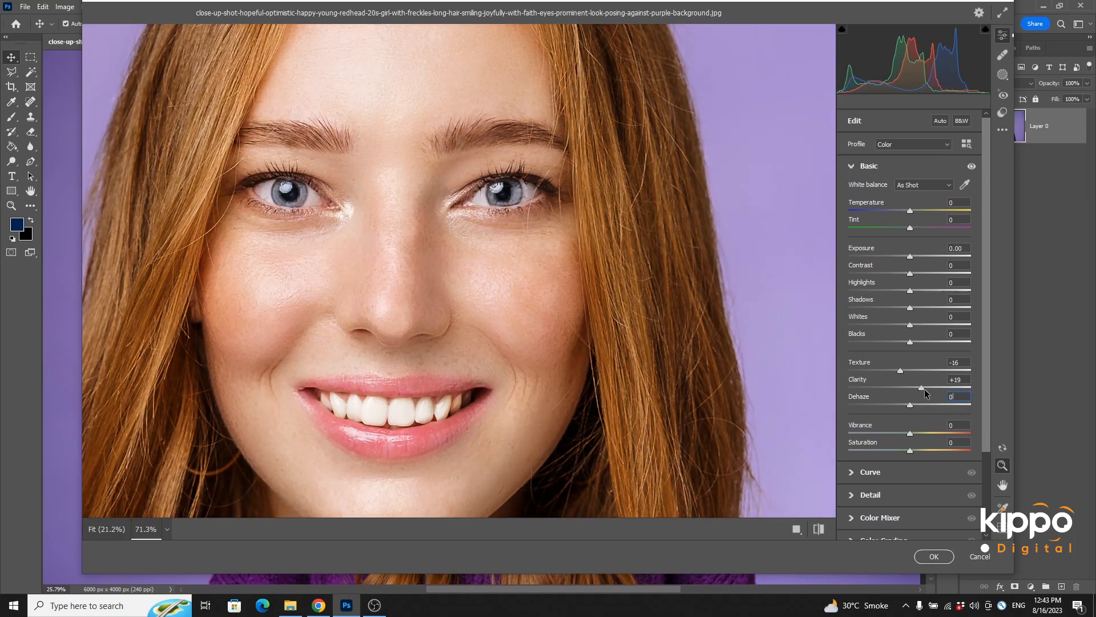
pyautogui.moveTo(910, 276)
pyautogui.mouseDown()
pyautogui.moveTo(936, 280)
pyautogui.moveTo(918, 280)
pyautogui.mouseUp()
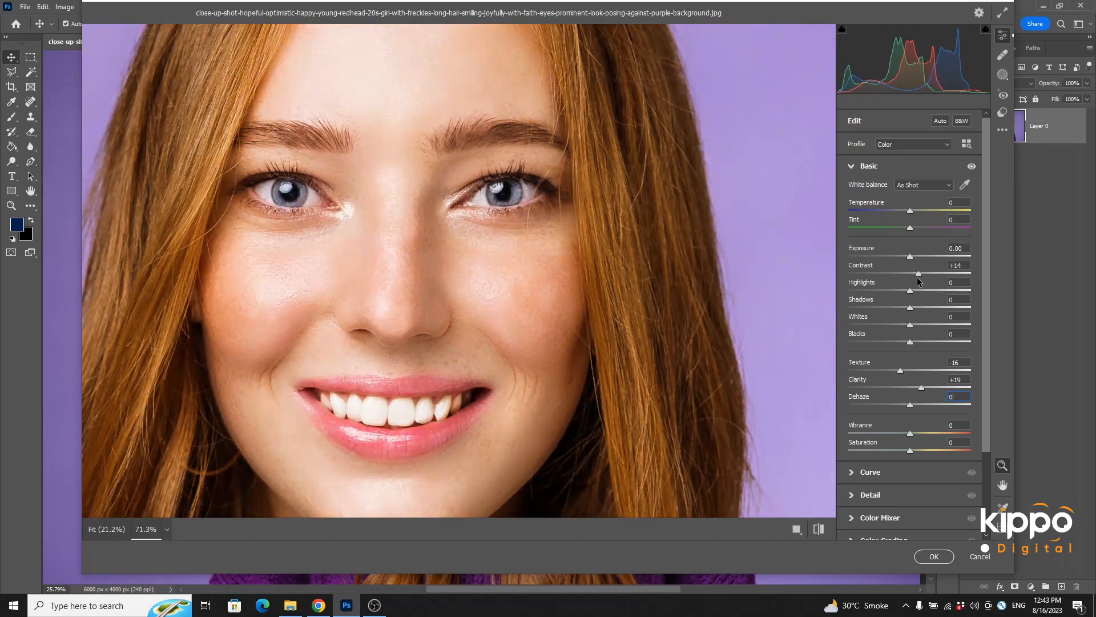
pyautogui.doubleClick(919, 281)
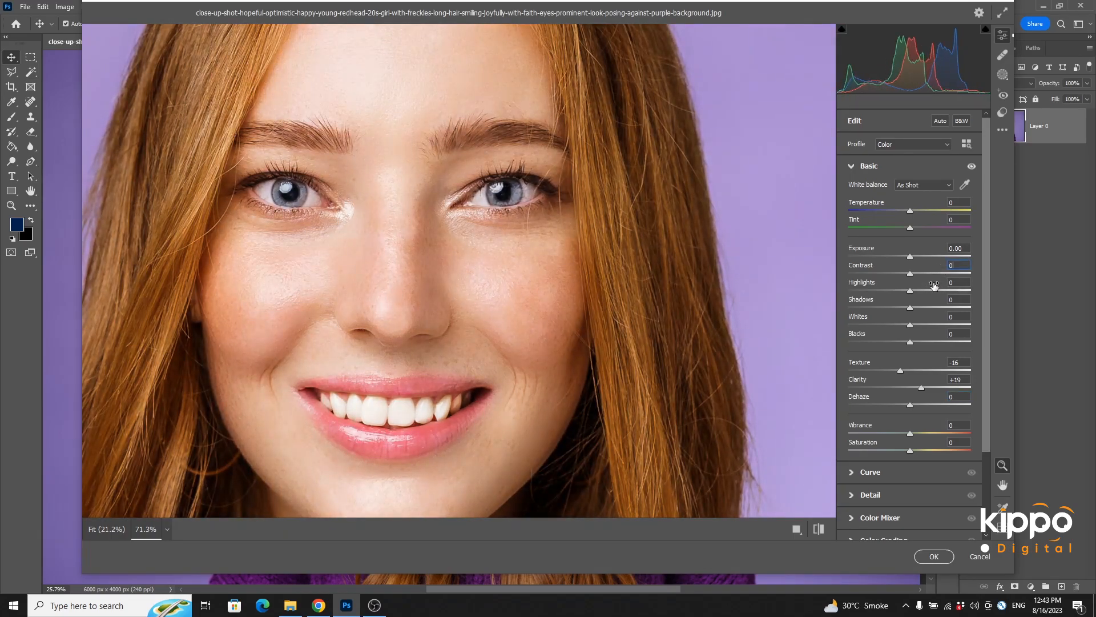
# - Set Whites to +35 and Blacks to +50, and apply the Camera Raw adjustments to the portrait
pyautogui.moveTo(910, 325); pyautogui.dragTo(941, 346)
pyautogui.moveTo(566, 297); pyautogui.dragTo(611, 338)
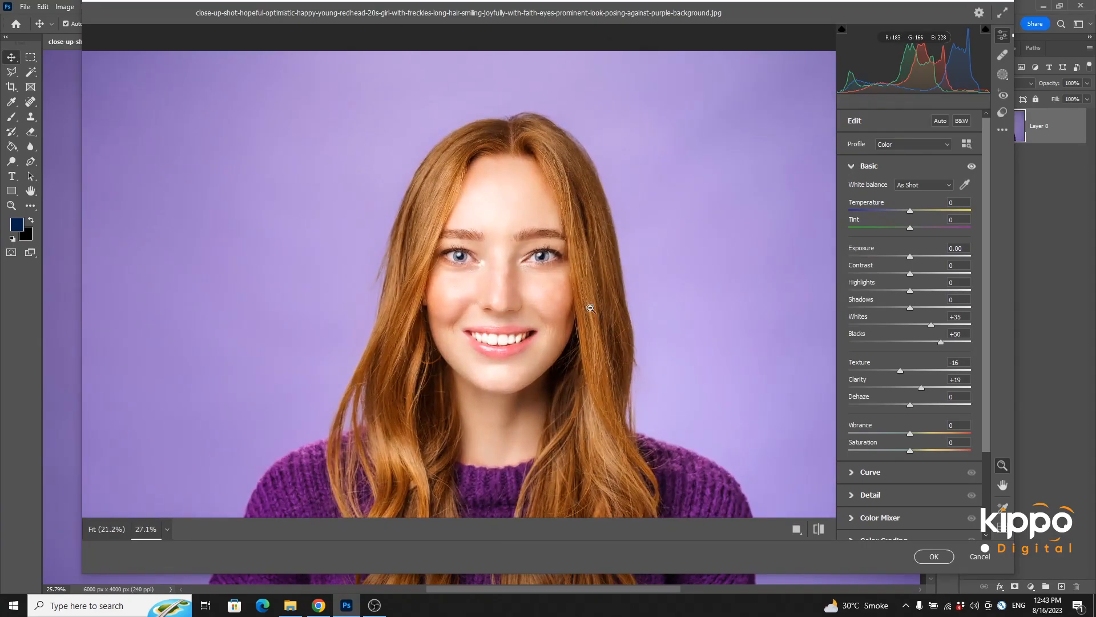
pyautogui.click(934, 557)
pyautogui.click(932, 556)
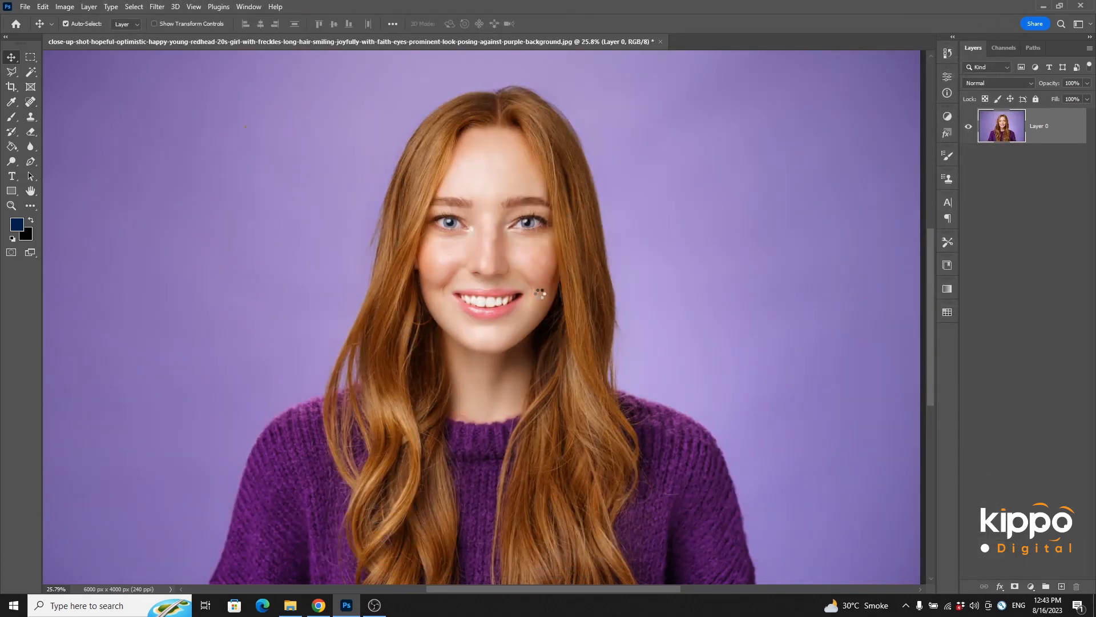
# - Use the Patch tool to replace the uneven skin on the viewer's right cheek with skin from the opposite cheek
pyautogui.scroll(-2, 533, 289)
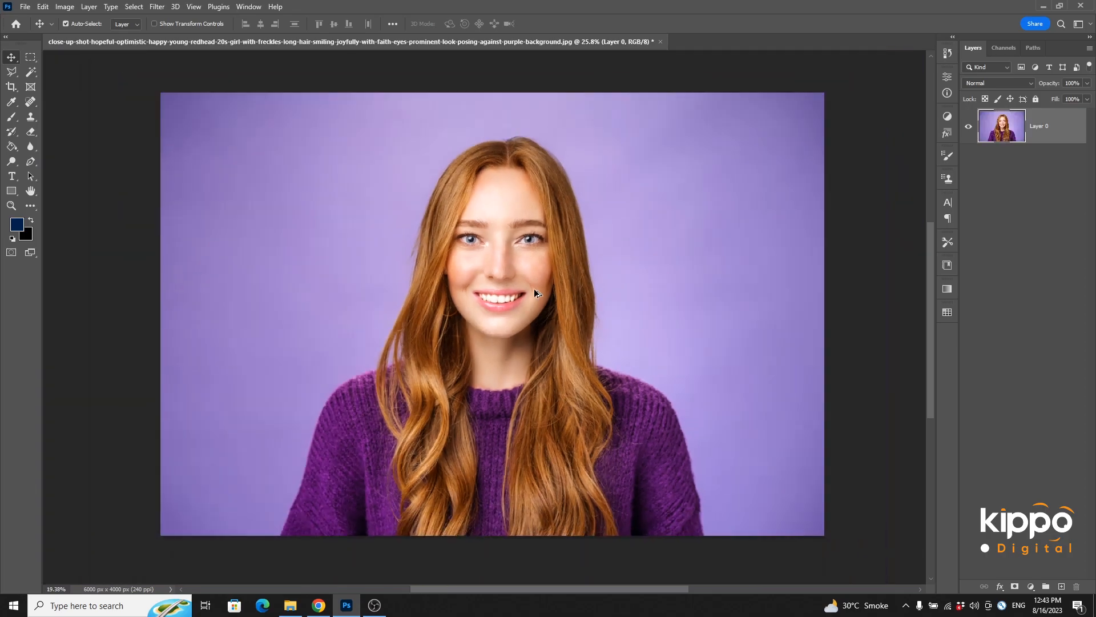
pyautogui.scroll(2, 491, 305)
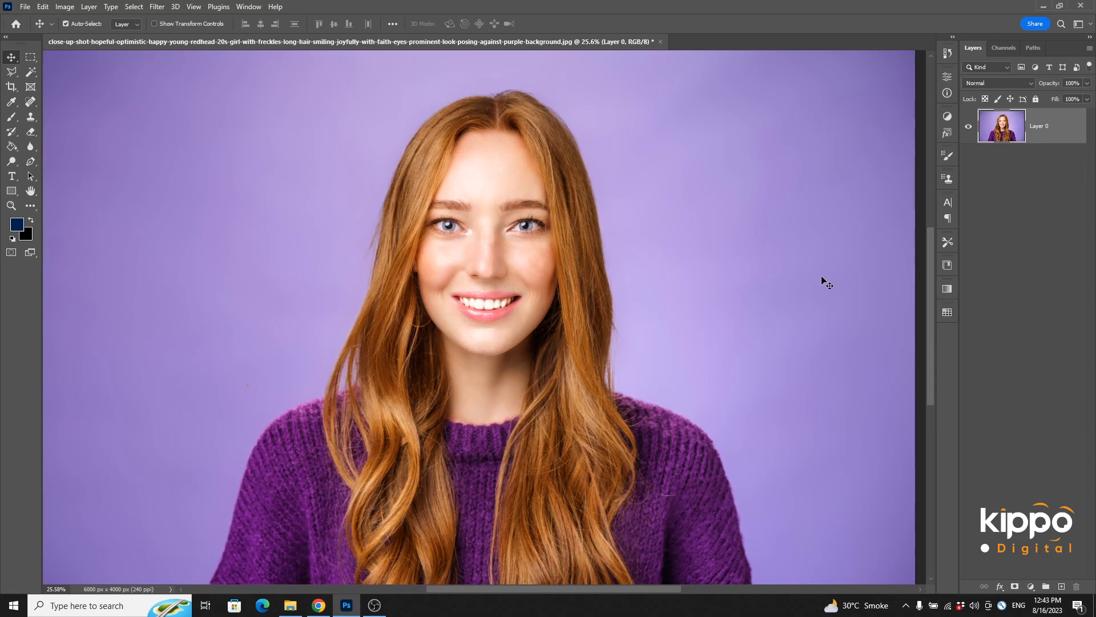
pyautogui.scroll(5, 587, 294)
pyautogui.press('j')
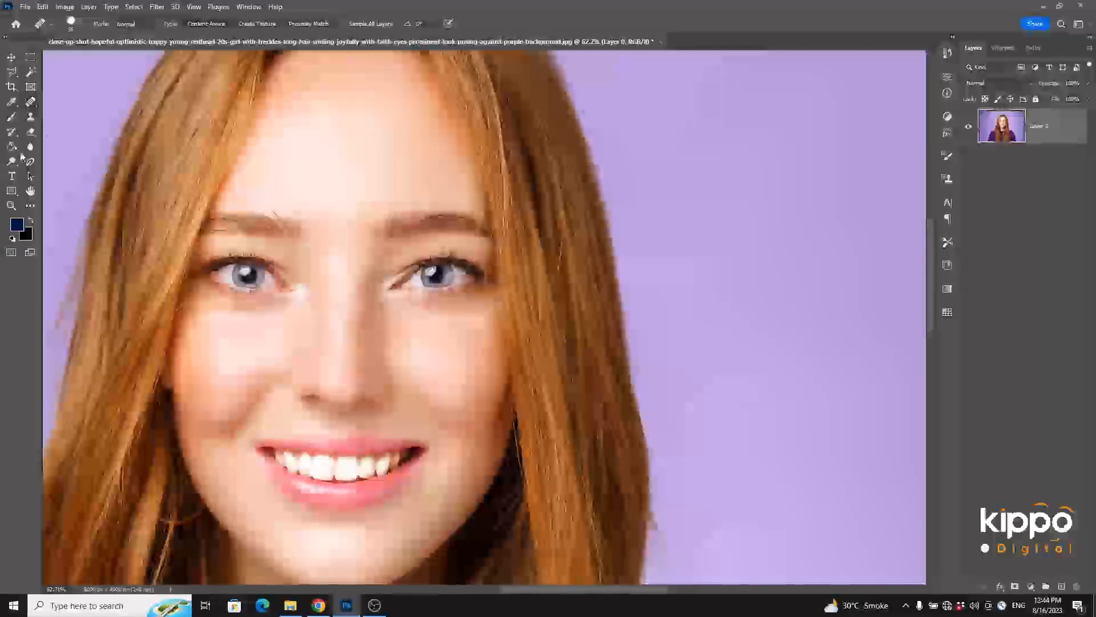
pyautogui.rightClick(34, 102)
pyautogui.click(63, 124)
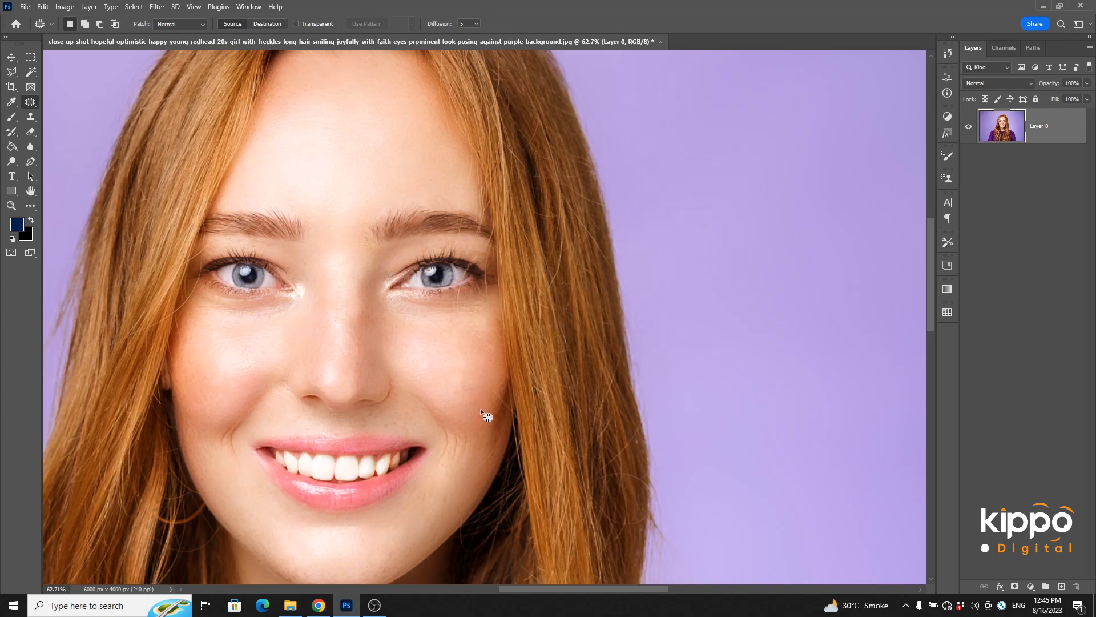
pyautogui.moveTo(467, 411)
pyautogui.mouseDown()
pyautogui.moveTo(485, 416)
pyautogui.moveTo(318, 367)
pyautogui.moveTo(224, 375)
pyautogui.moveTo(214, 398)
pyautogui.mouseUp()
pyautogui.hotkey('ctrl', 'd')
# - Patch the blotchy spot on the viewer's right cheek with clean skin from higher on the face, and clear the selection
pyautogui.scroll(-5, 756, 83)
pyautogui.scroll(5, 557, 295)
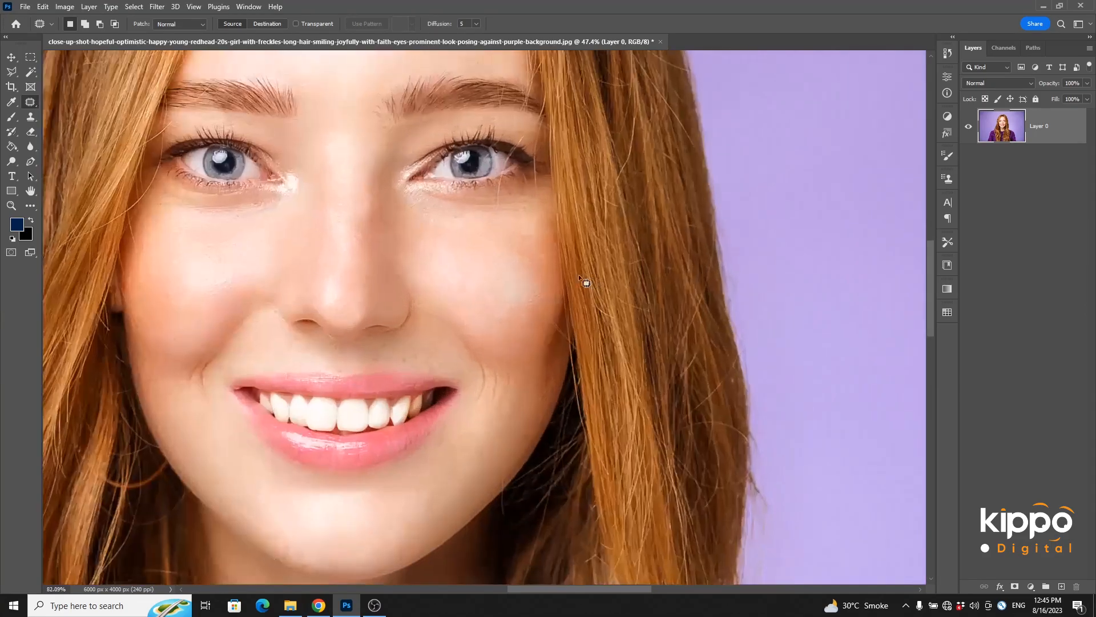
pyautogui.moveTo(491, 255)
pyautogui.mouseDown()
pyautogui.moveTo(553, 337)
pyautogui.moveTo(572, 252)
pyautogui.moveTo(549, 370)
pyautogui.moveTo(399, 129)
pyautogui.mouseUp()
pyautogui.scroll(-2, 526, 261)
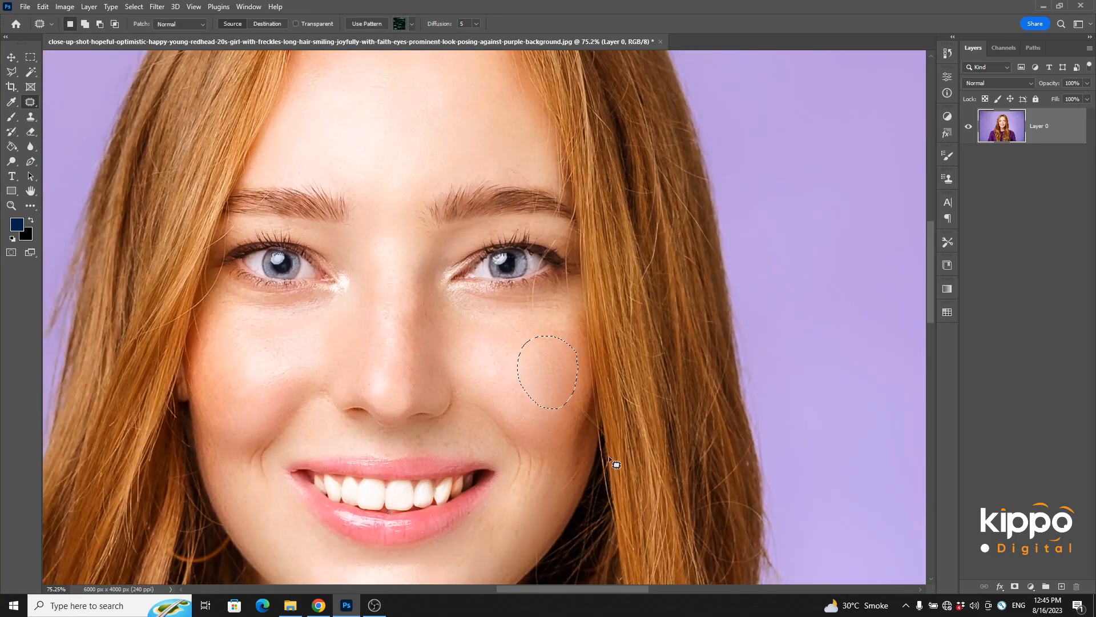
pyautogui.hotkey('ctrl', 'd')
pyautogui.scroll(-2, 524, 378)
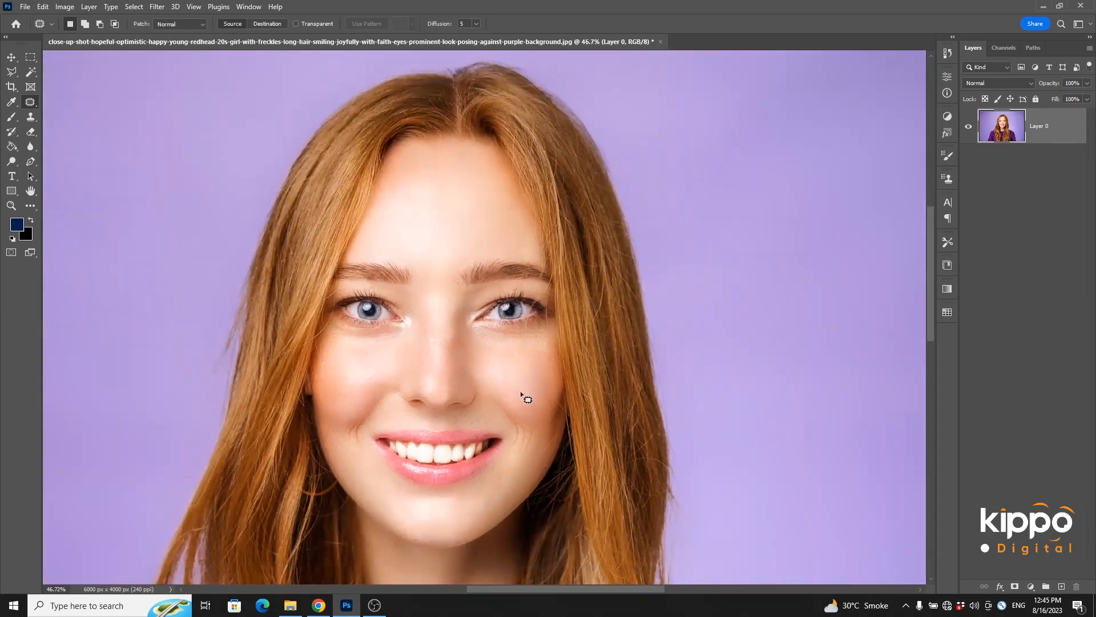
# - Patch the remaining uneven tone on the same cheek with smooth forehead skin and deselect the area
pyautogui.moveTo(516, 367); pyautogui.dragTo(446, 230)
pyautogui.hotkey('ctrl', 'shift', 's')
pyautogui.click(518, 323)
pyautogui.hotkey('ctrl', 'd')
pyautogui.scroll(-2, 560, 339)
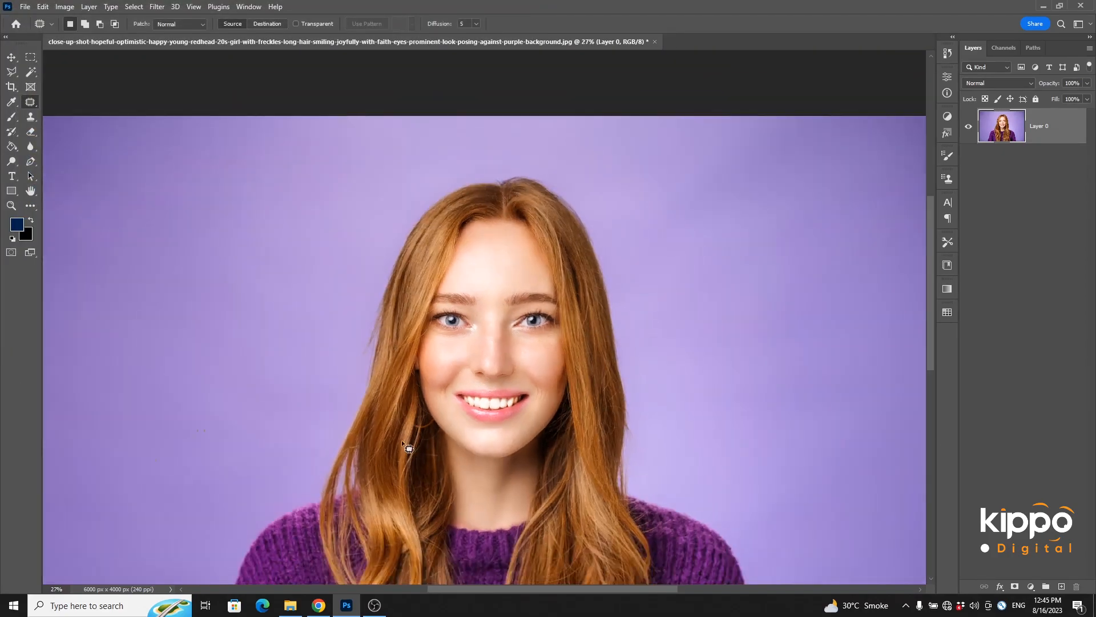
pyautogui.click(9, 54)
pyautogui.click(199, 87)
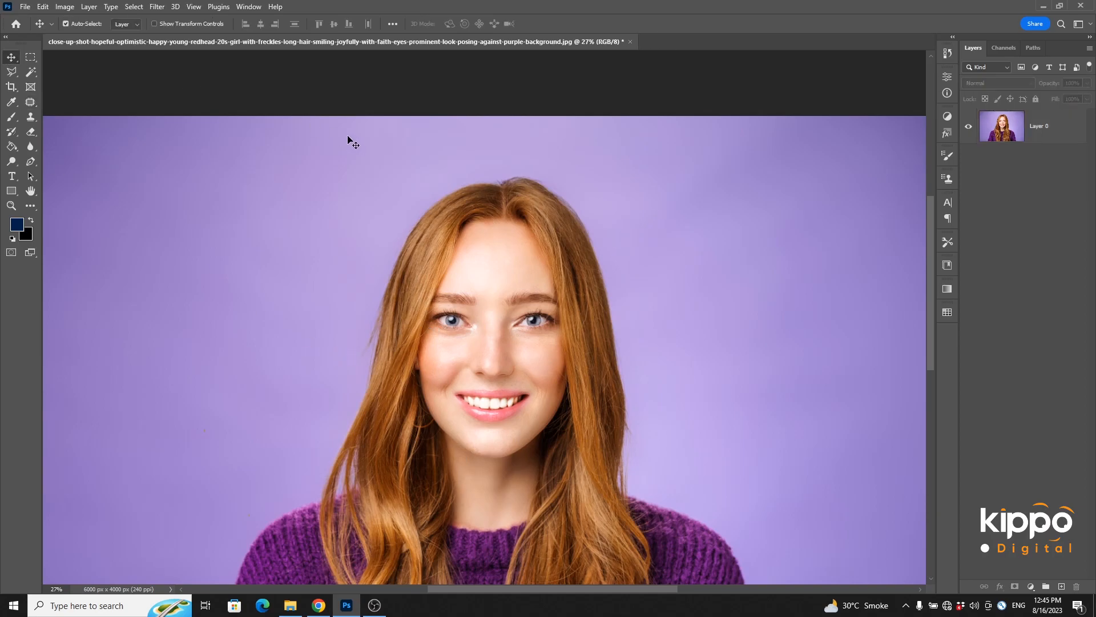
pyautogui.click(1072, 133)
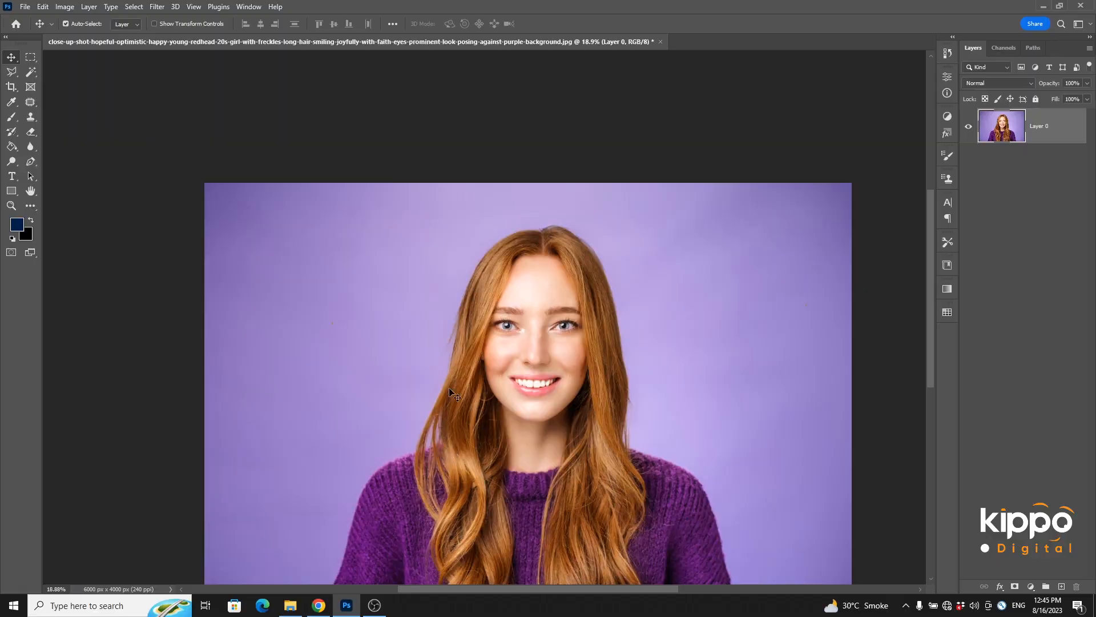
pyautogui.scroll(3, 411, 262)
pyautogui.scroll(-5, 411, 262)
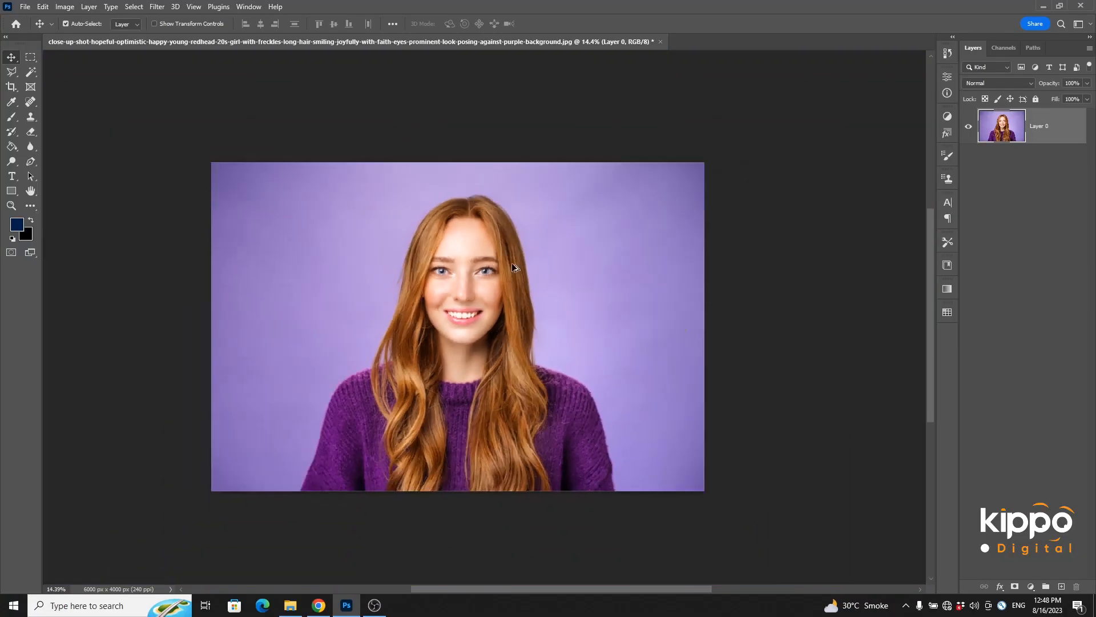
# - Add the text "SHOPPING" in black Poppins Bold at 72 pt on the purple background beside the woman's hair
pyautogui.click(772, 271)
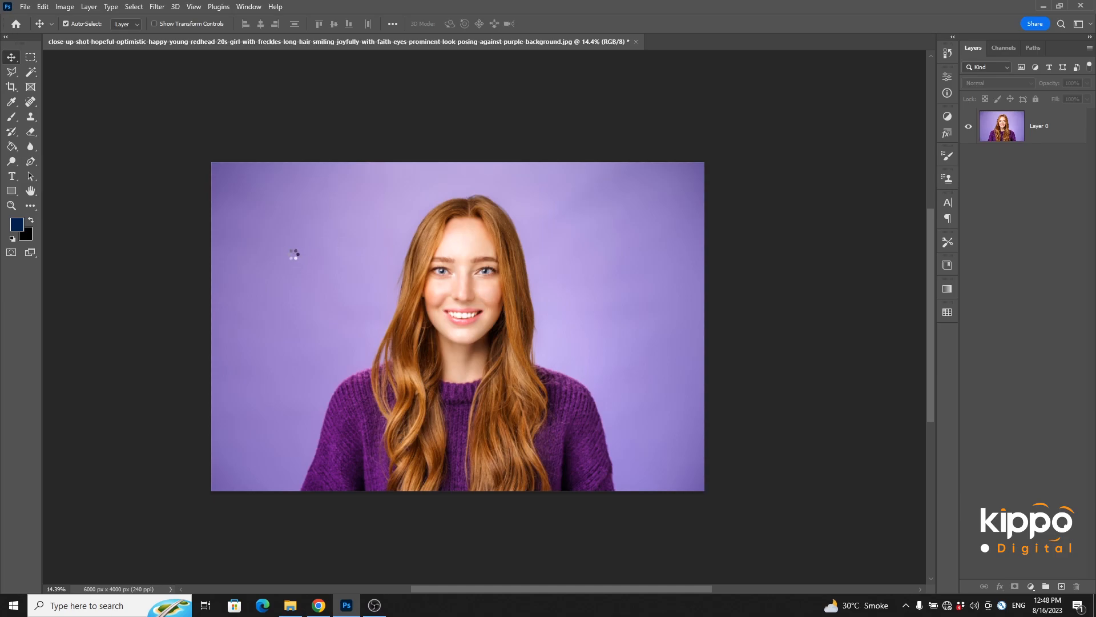
pyautogui.press('t')
pyautogui.click(293, 252)
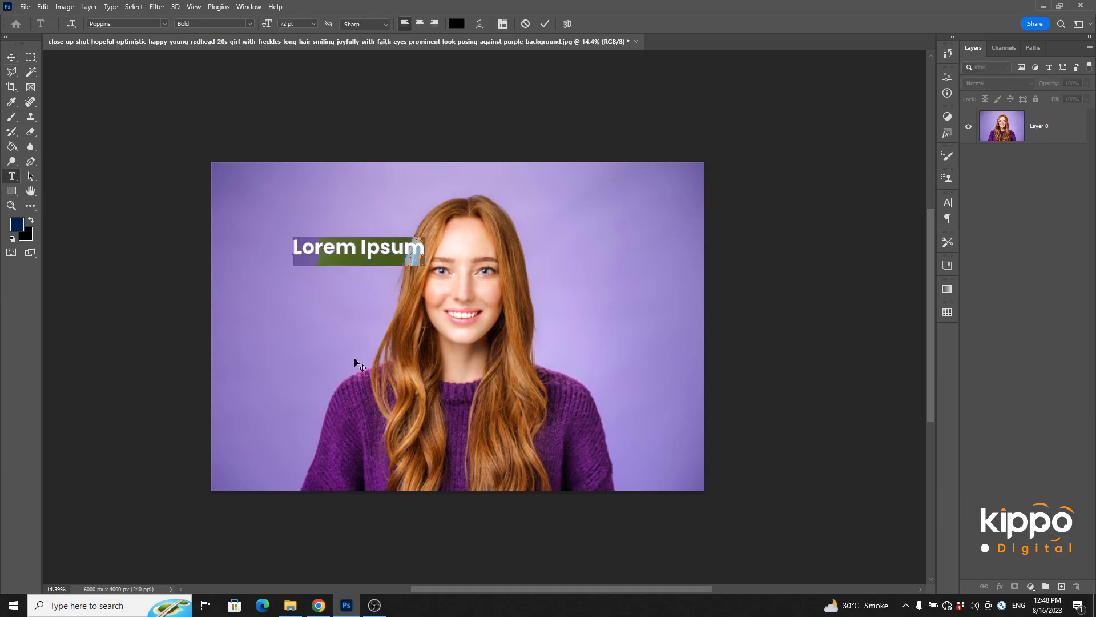
pyautogui.write('SH')
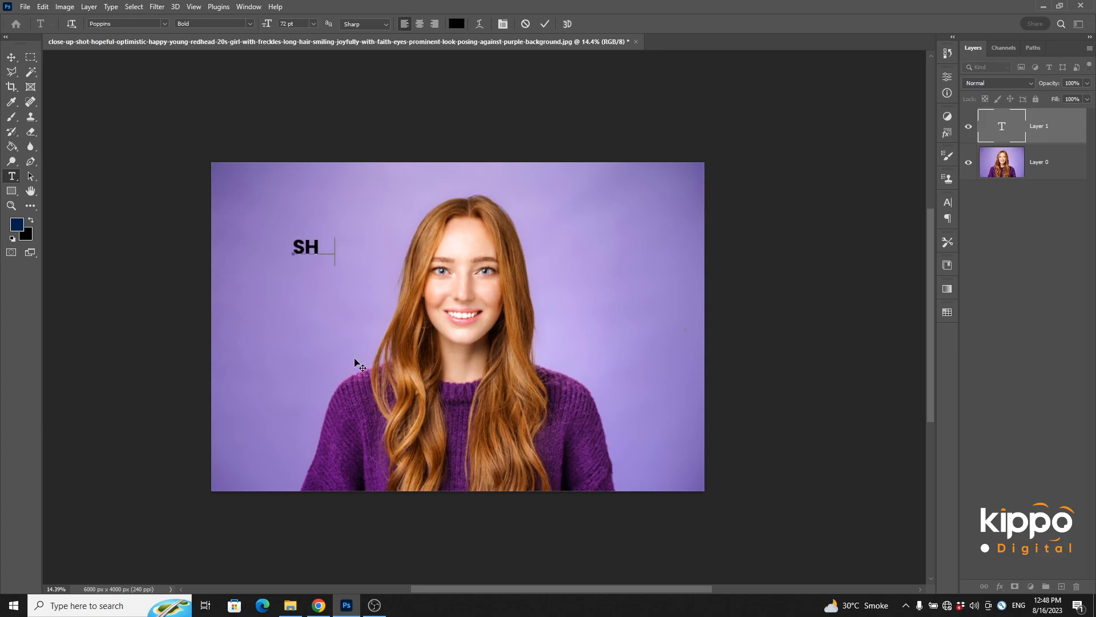
pyautogui.write('OPPING')
pyautogui.hotkey('ctrl', 'Return')
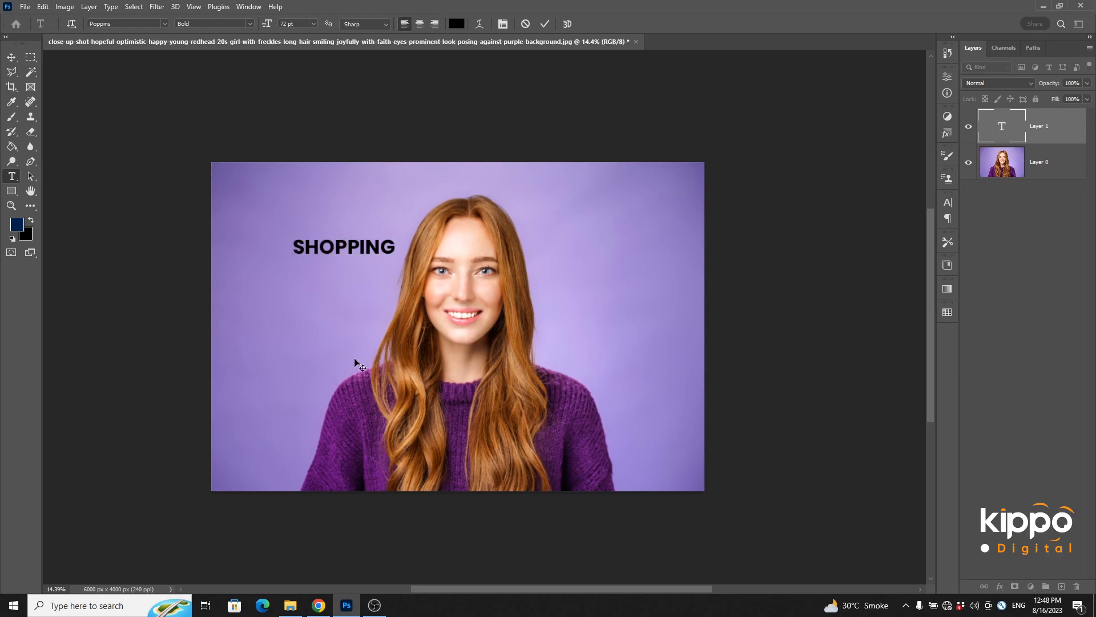
# - Scale the SHOPPING text to about 402% and place it across the woman's face, spanning most of the image width
pyautogui.click(11, 59)
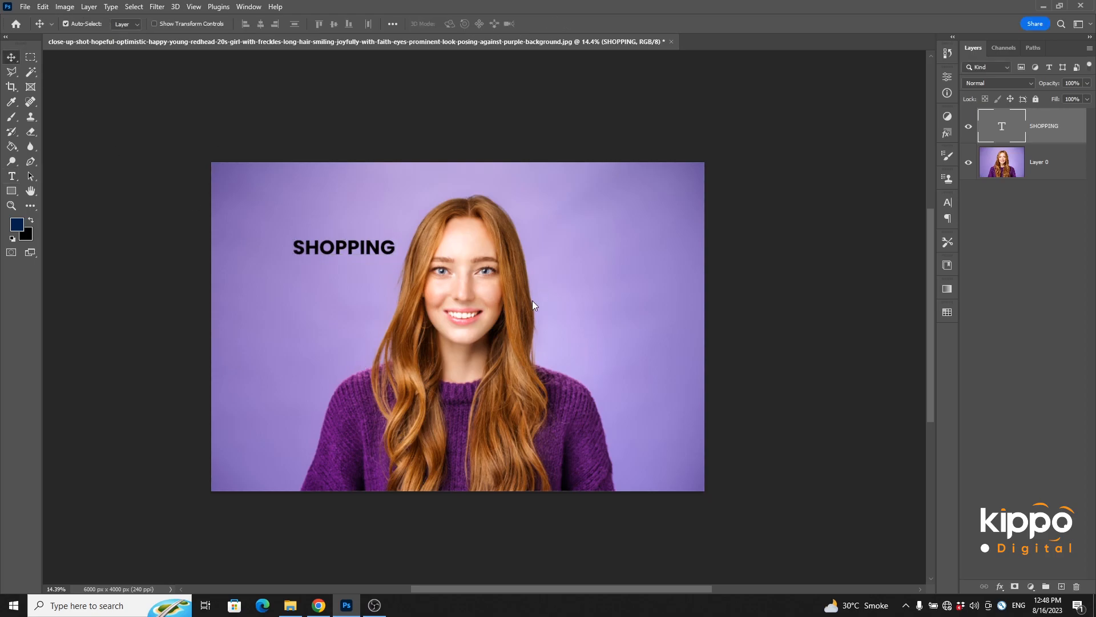
pyautogui.hotkey('ctrl', 't')
pyautogui.moveTo(394, 251); pyautogui.dragTo(697, 304)
pyautogui.moveTo(608, 226)
pyautogui.mouseDown()
pyautogui.moveTo(555, 294)
pyautogui.moveTo(580, 281)
pyautogui.moveTo(597, 228)
pyautogui.mouseUp()
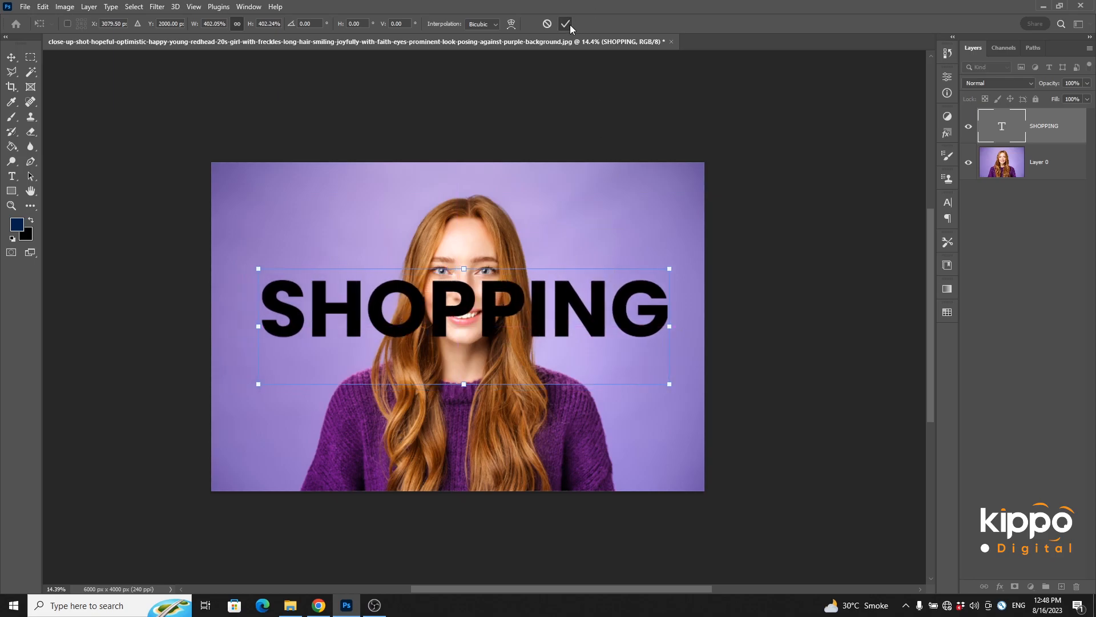
pyautogui.click(569, 25)
# - Change the font of the SHOPPING text to Aku & Kamu Regular
pyautogui.click(946, 204)
pyautogui.click(864, 219)
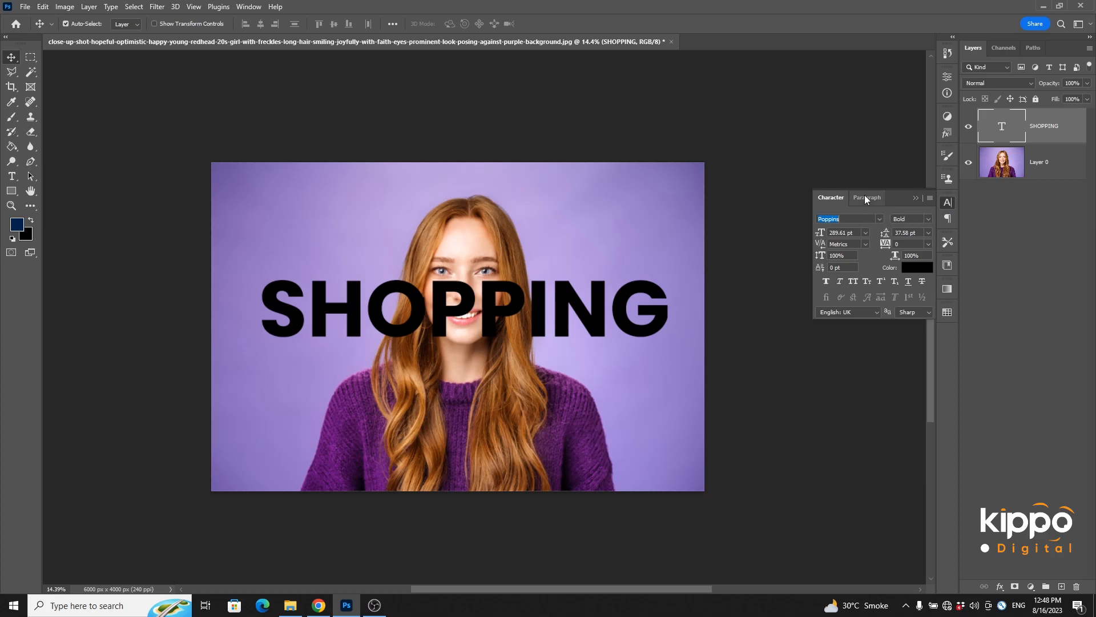
pyautogui.write('AKU')
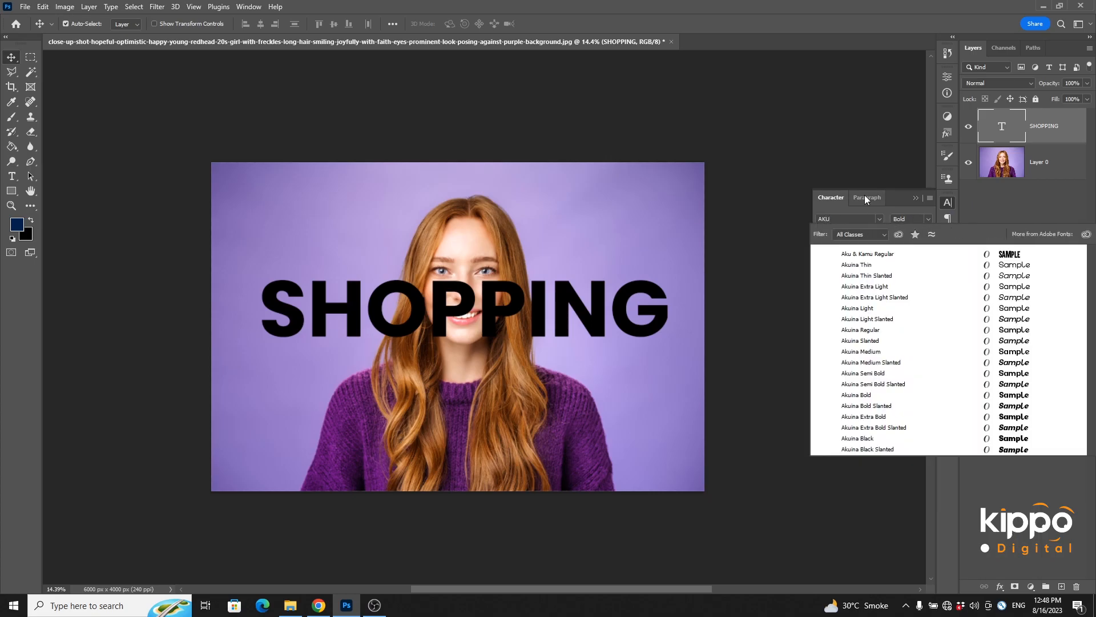
pyautogui.press('Return')
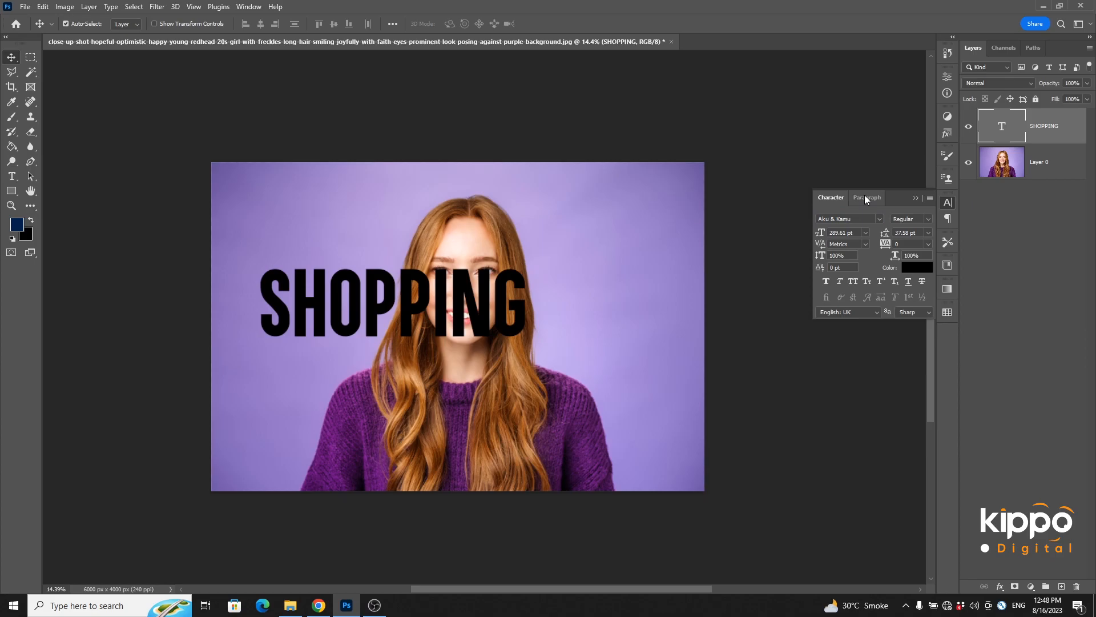
pyautogui.click(917, 198)
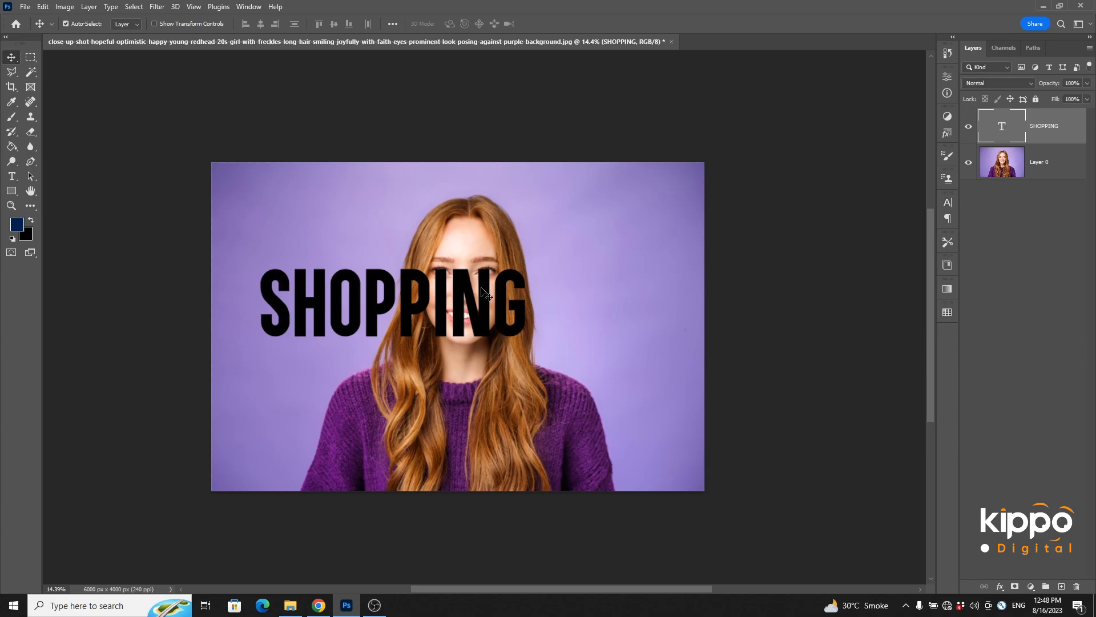
# - Scale the SHOPPING text to about 181%, centre it horizontally so it spans nearly the full image width, and deselect it
pyautogui.hotkey('ctrl', 't')
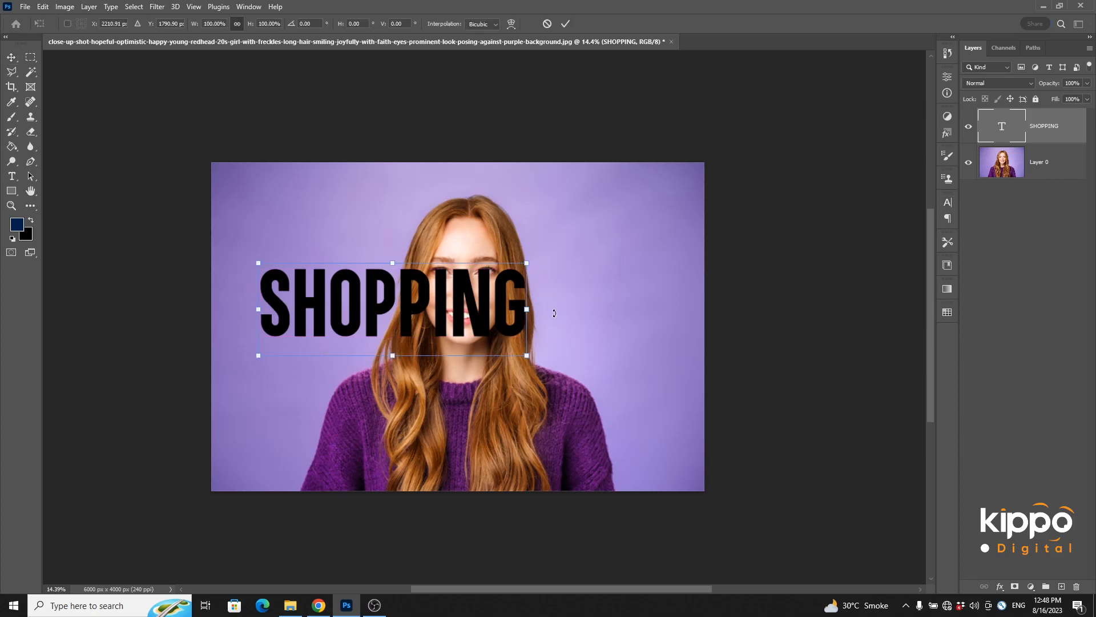
pyautogui.moveTo(525, 310); pyautogui.dragTo(707, 308)
pyautogui.moveTo(262, 310); pyautogui.dragTo(222, 311)
pyautogui.moveTo(568, 341); pyautogui.dragTo(565, 343)
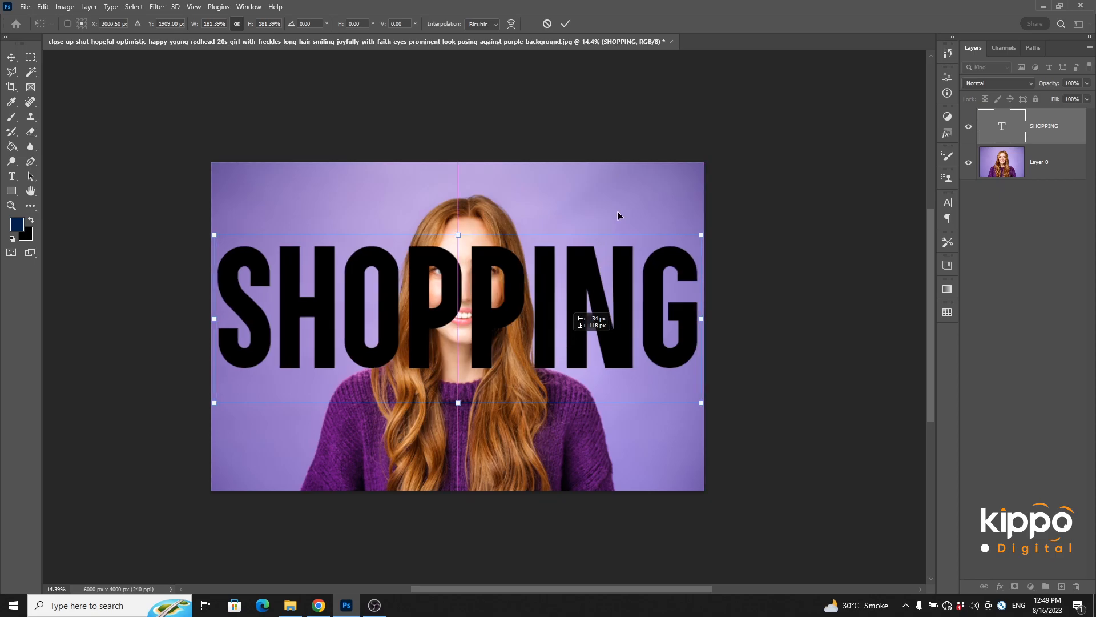
pyautogui.click(565, 24)
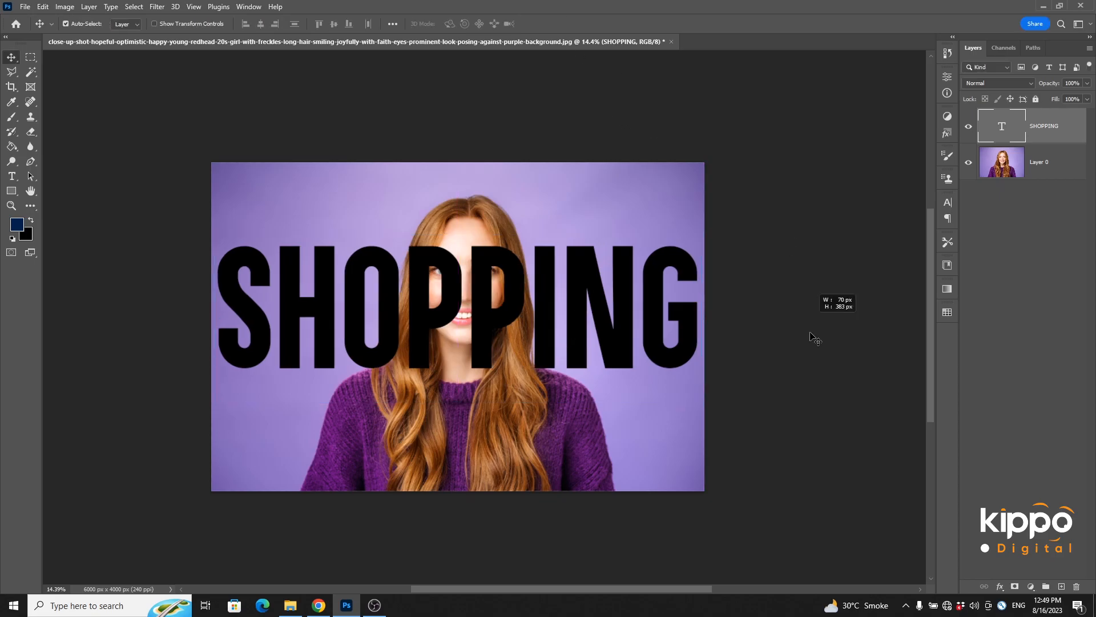
pyautogui.click(817, 249)
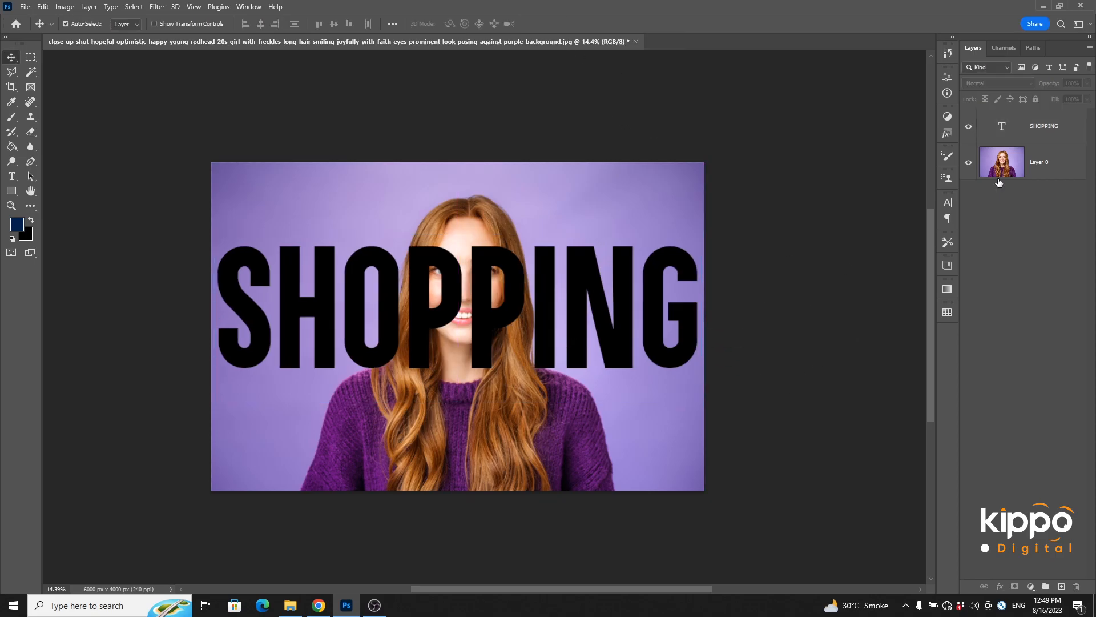
# - Set the colour of the SHOPPING text to white (ffffff)
pyautogui.click(987, 140)
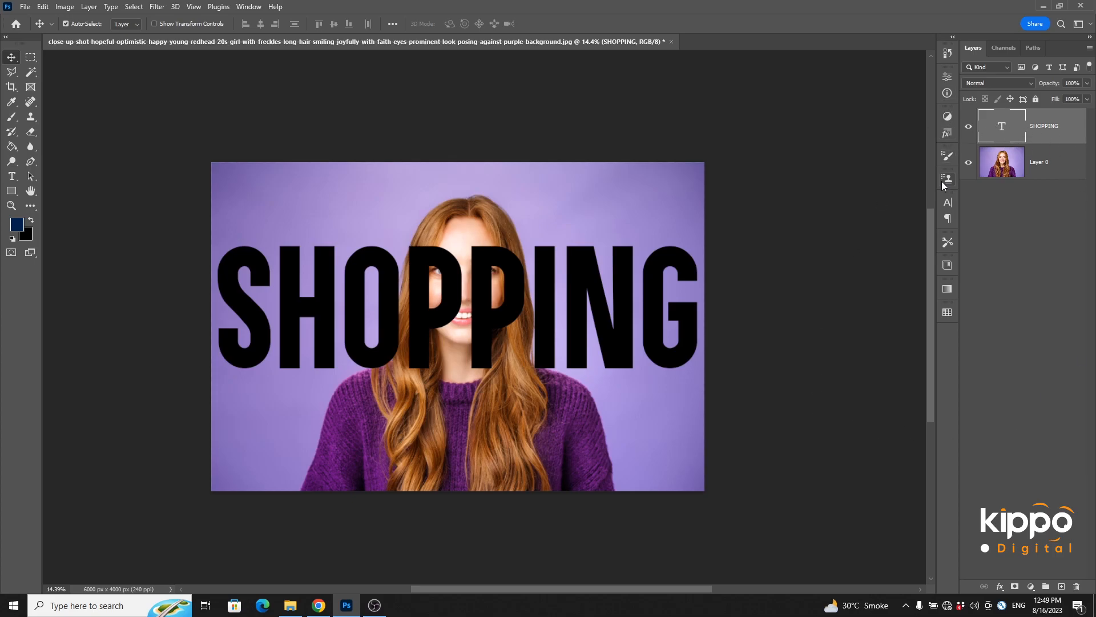
pyautogui.click(947, 202)
pyautogui.click(911, 267)
pyautogui.write('ffffff')
pyautogui.press('Return')
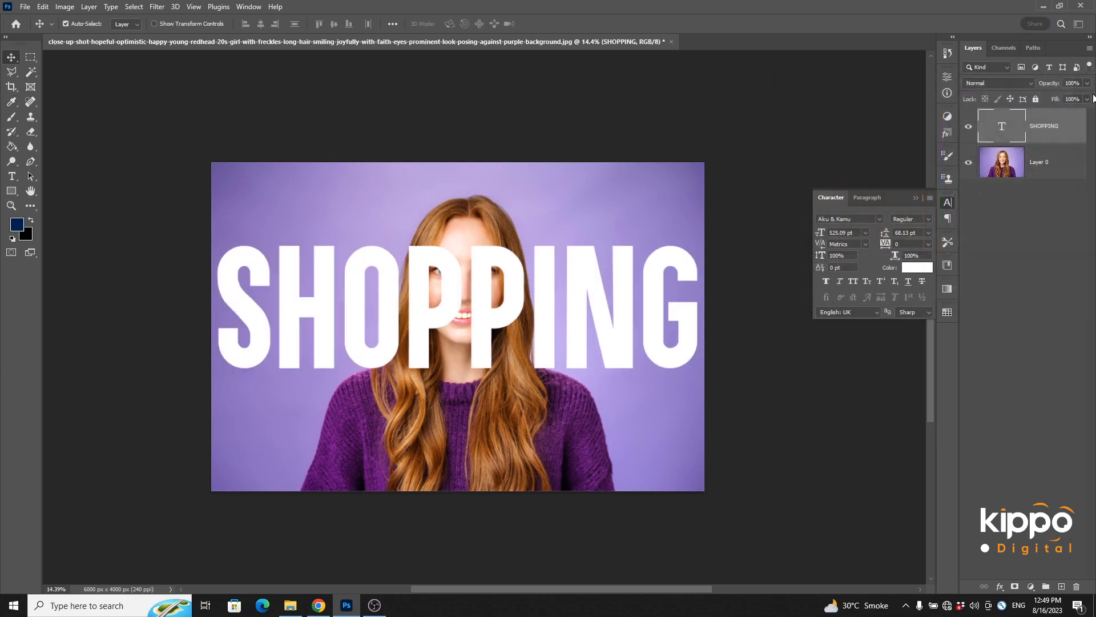
pyautogui.click(918, 198)
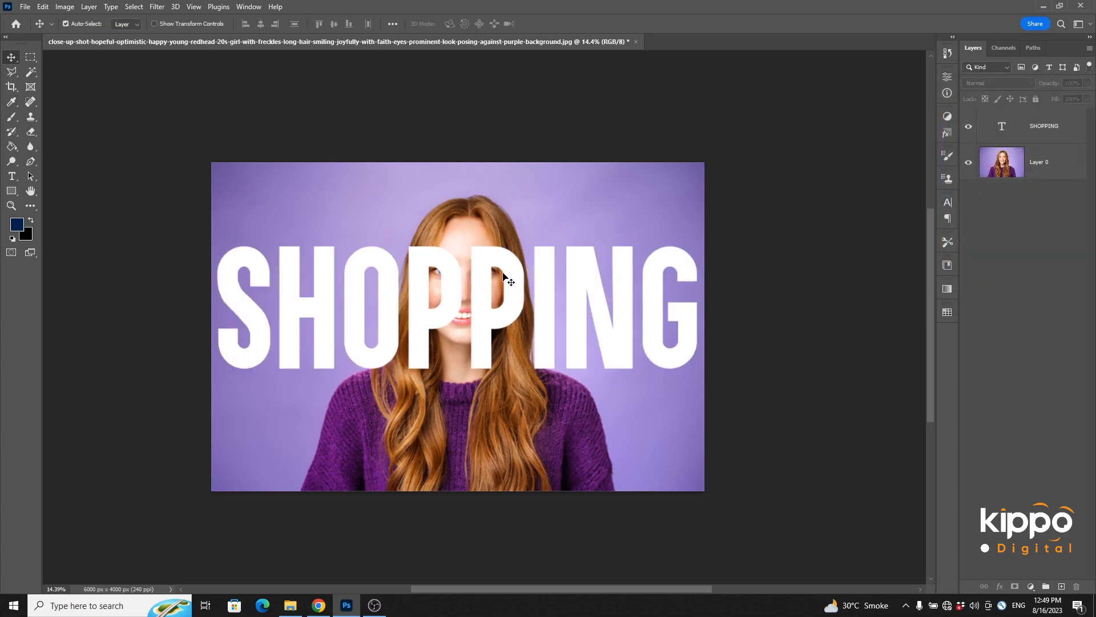
# - Place the SHOPPING layer beneath the photo layer, and copy the woman from Layer 0 to a new layer using a Subject selection
pyautogui.moveTo(1058, 126); pyautogui.dragTo(1057, 177)
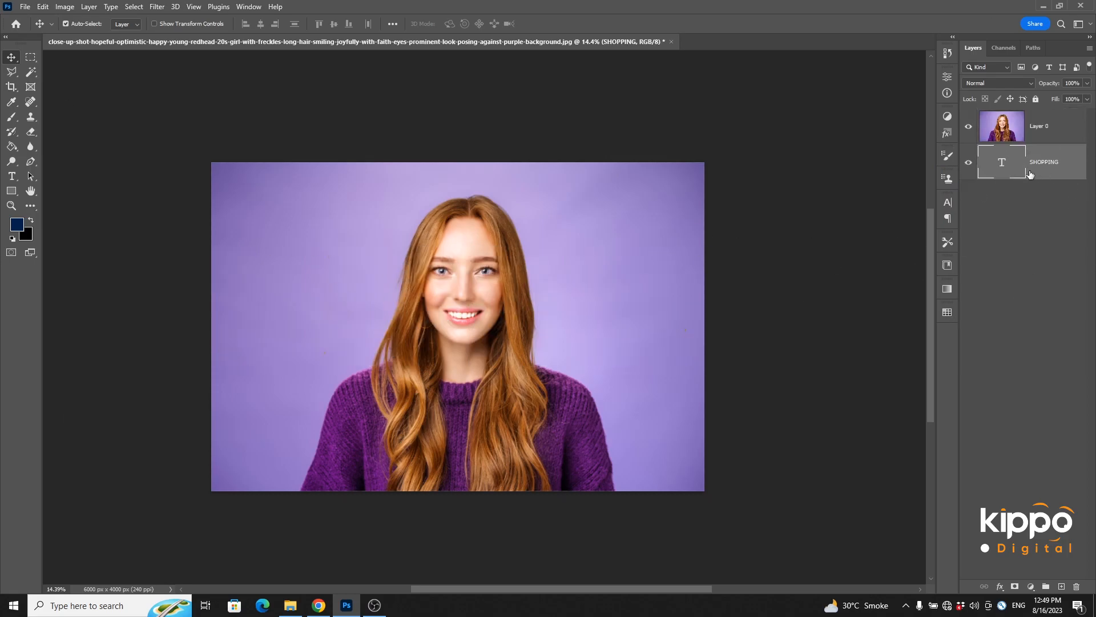
pyautogui.click(1007, 127)
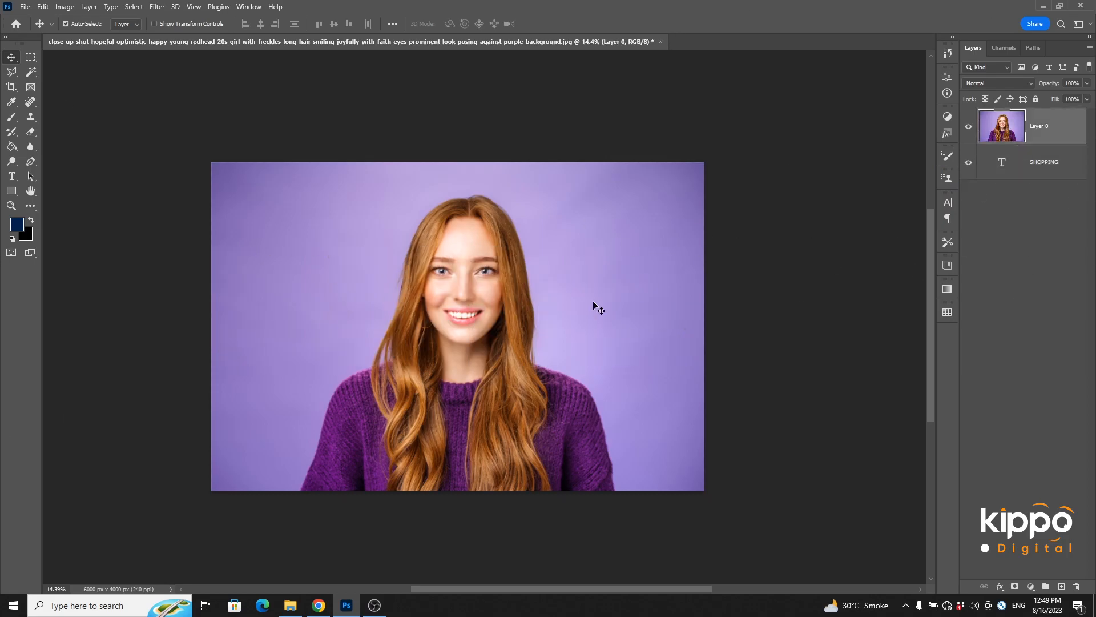
pyautogui.click(106, 7)
pyautogui.moveTo(134, 7)
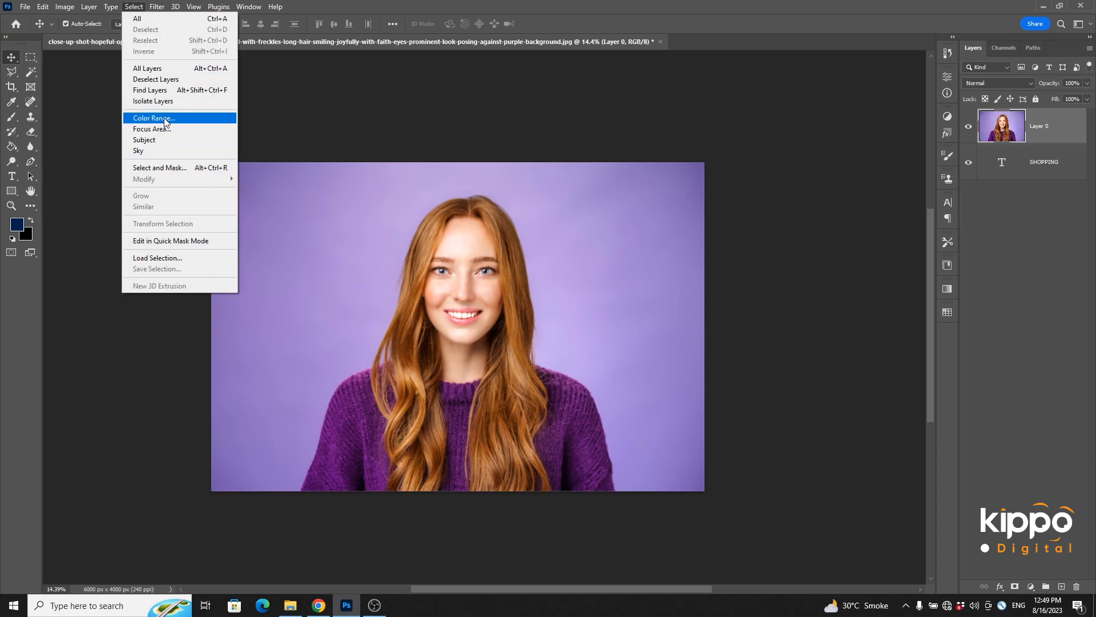
pyautogui.click(144, 140)
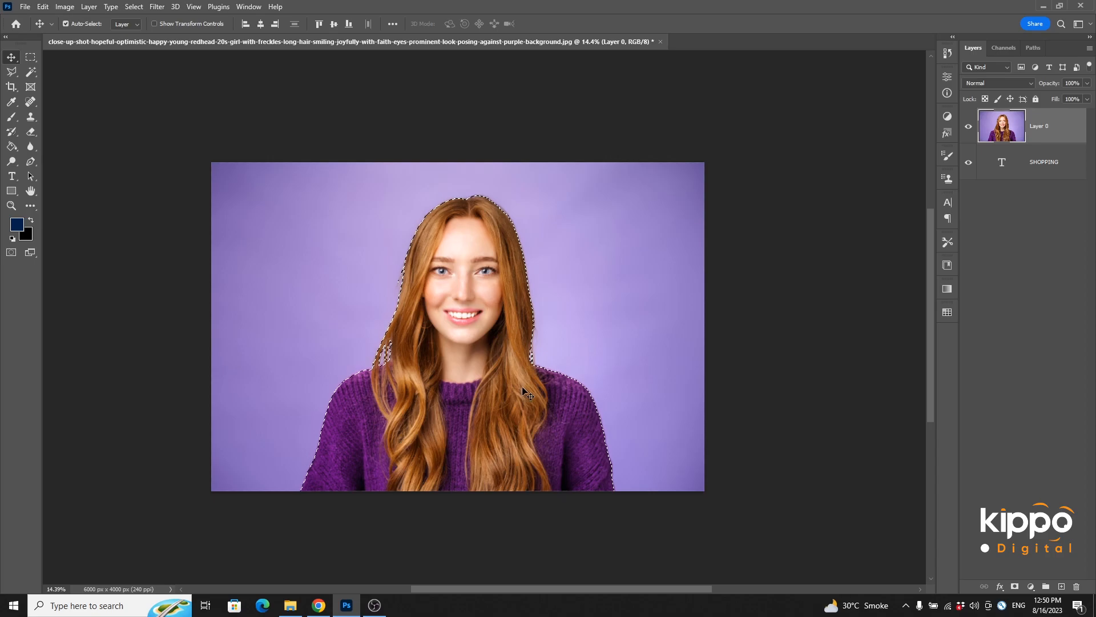
pyautogui.scroll(5, 523, 392)
pyautogui.scroll(-3, 631, 290)
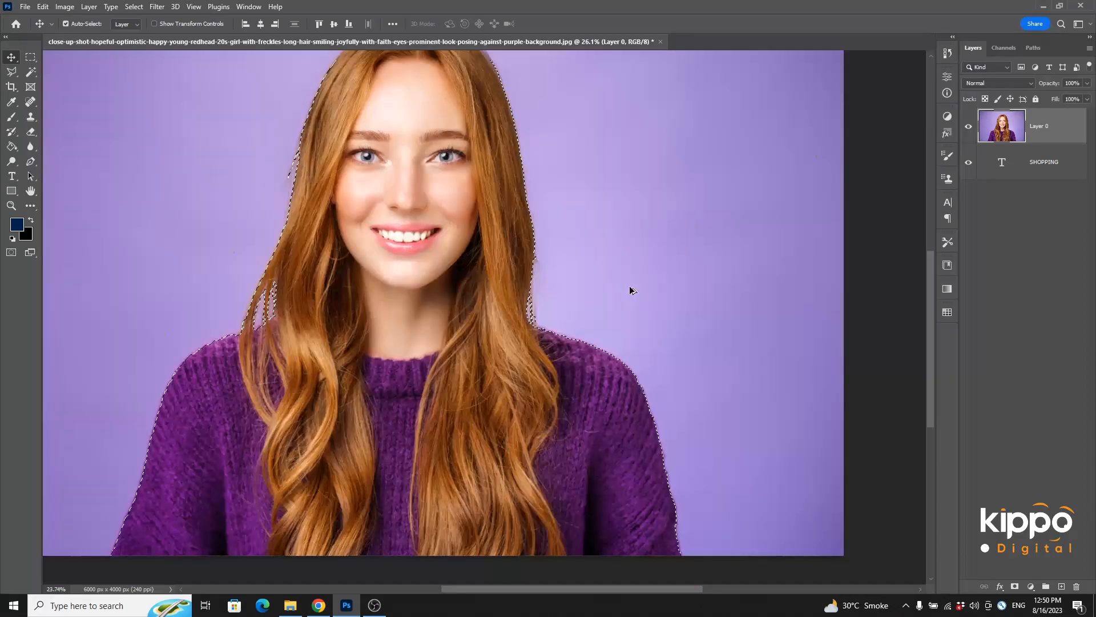
pyautogui.scroll(-2, 631, 290)
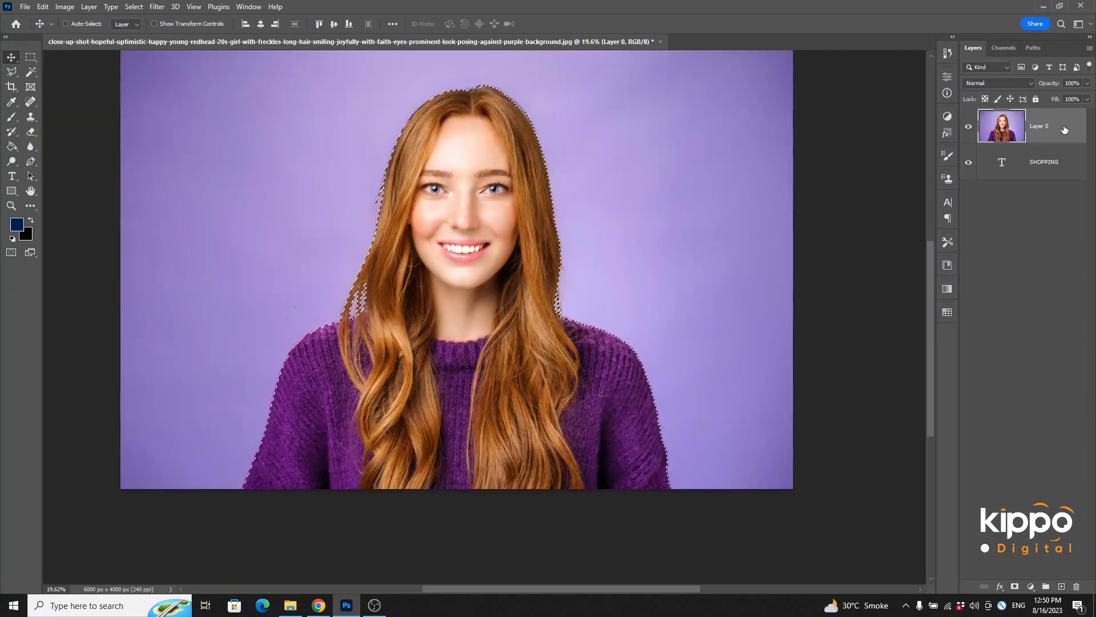
pyautogui.hotkey('ctrl', 'j')
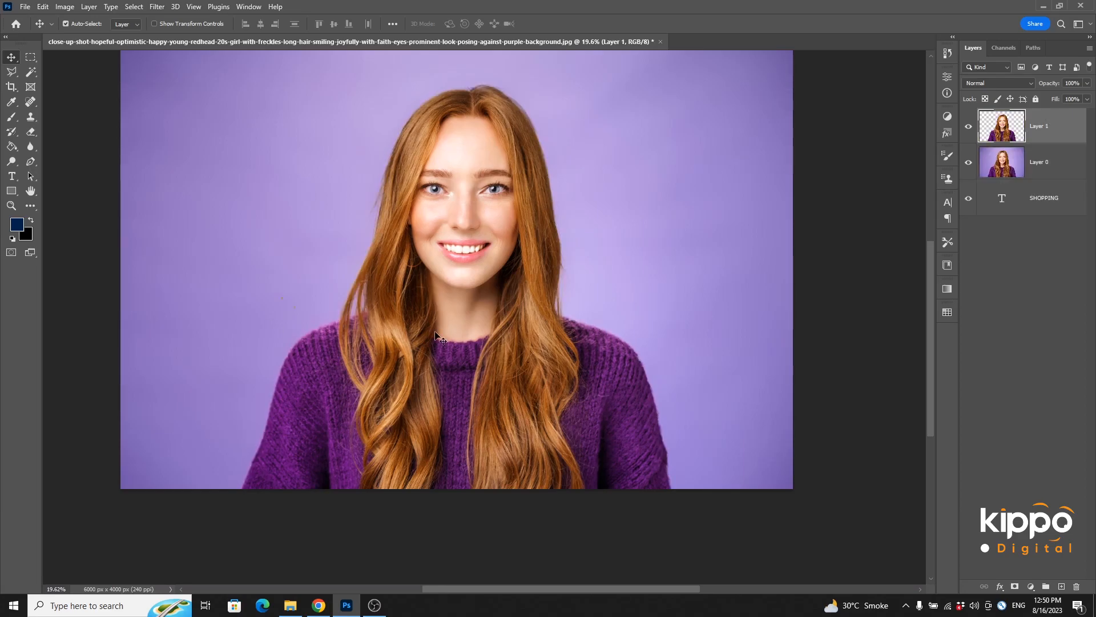
# - Move the SHOPPING layer between the cut-out of the woman and the original photo layer
pyautogui.moveTo(1039, 208); pyautogui.dragTo(1036, 161)
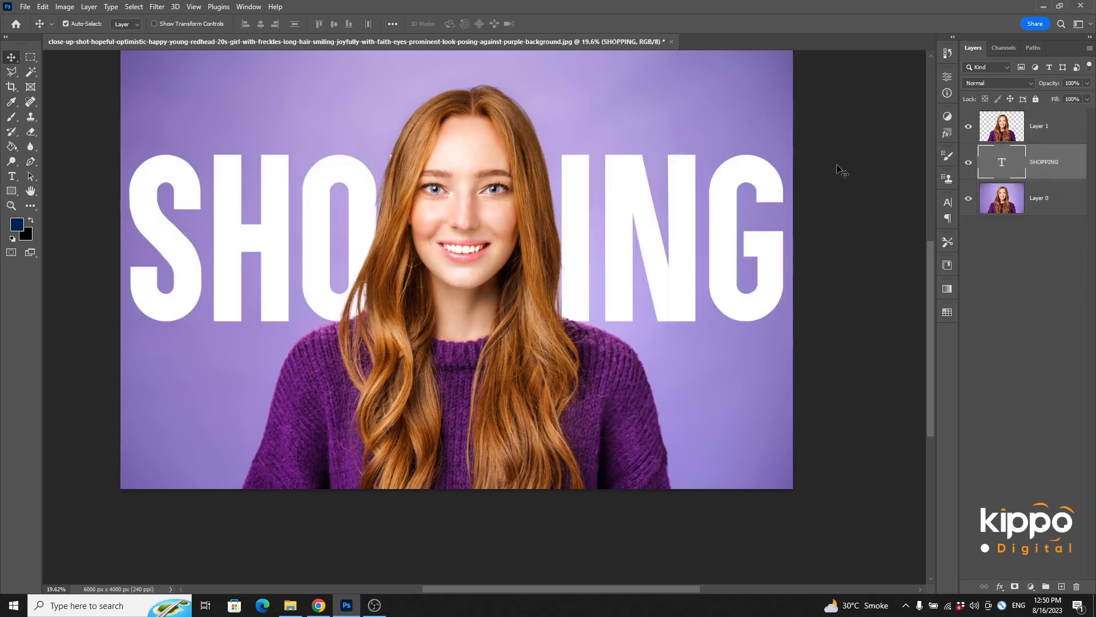
pyautogui.click(853, 283)
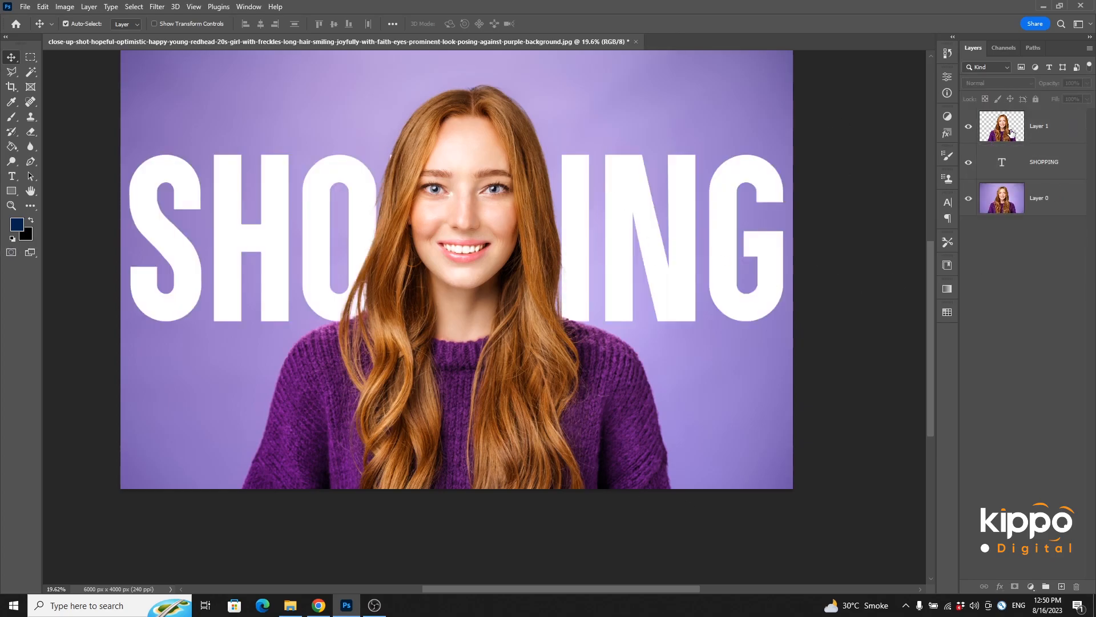
pyautogui.click(1023, 137)
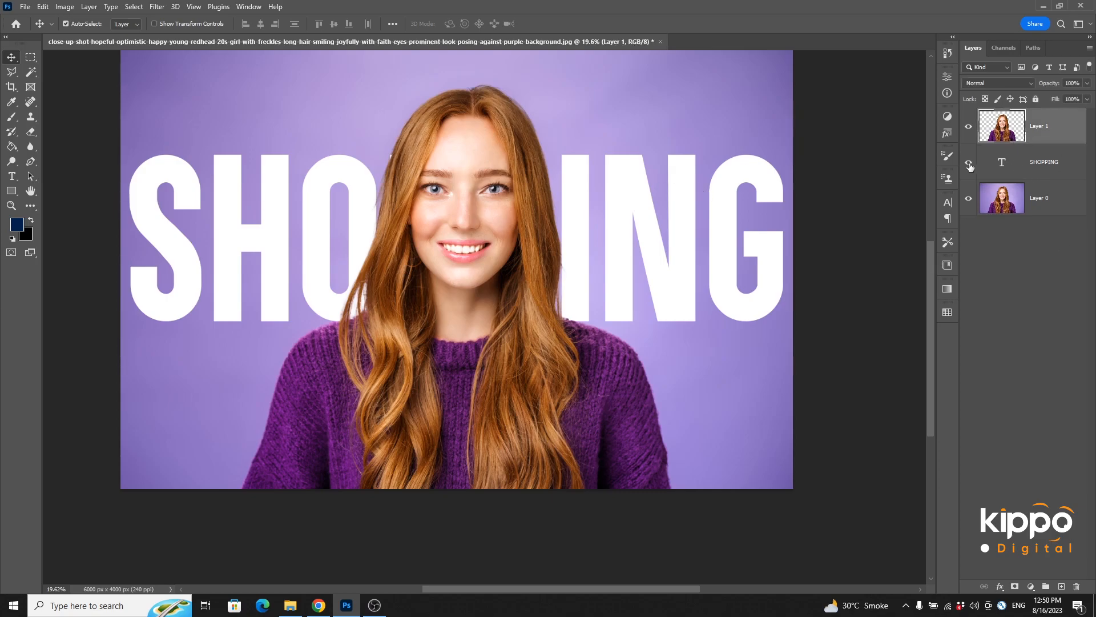
# - Duplicate the SHOPPING text layer and place the copy above the cut-out of the woman
pyautogui.click(1045, 163)
pyautogui.hotkey('ctrl', 'j')
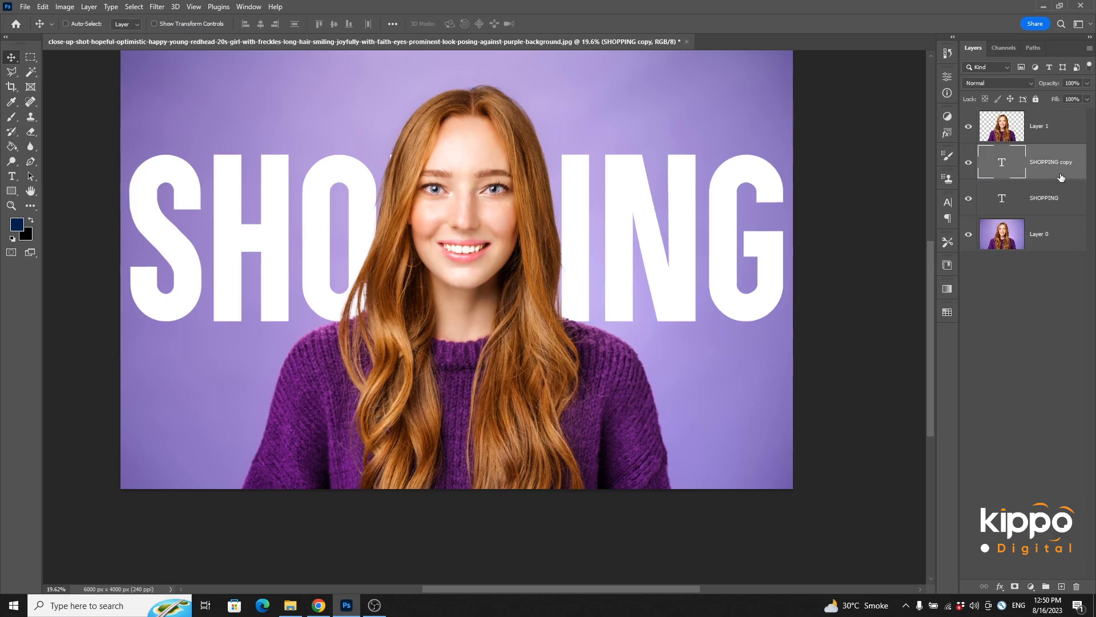
pyautogui.moveTo(1057, 160); pyautogui.dragTo(1052, 113)
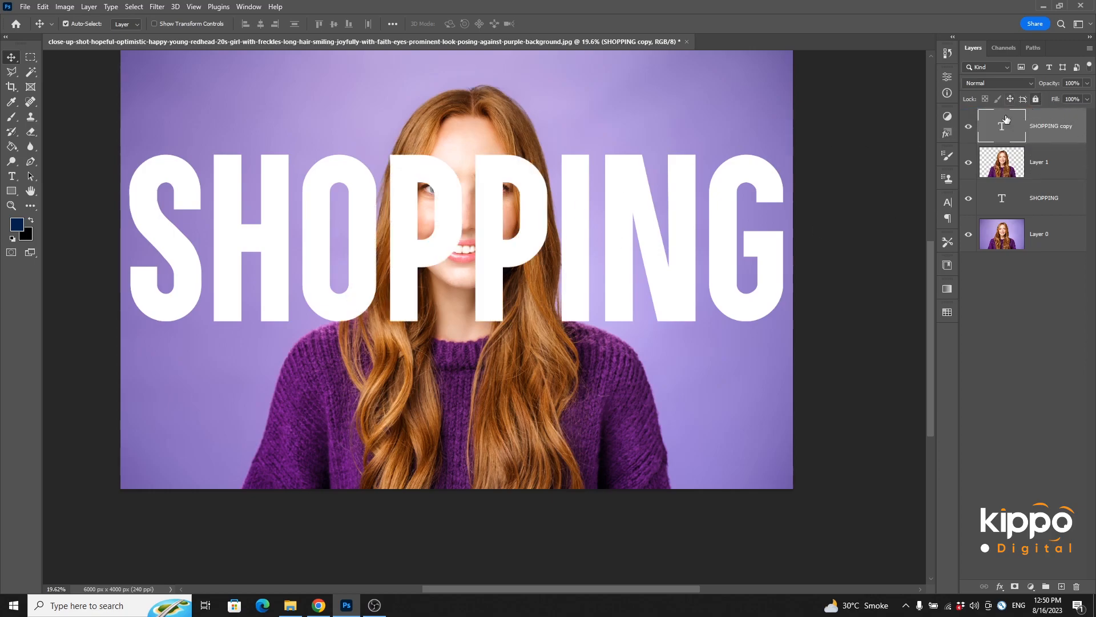
# - Add a white (ffffff) inside Stroke effect at 100% opacity to the SHOPPING copy and slightly increase the stroke's size
pyautogui.doubleClick(1078, 114)
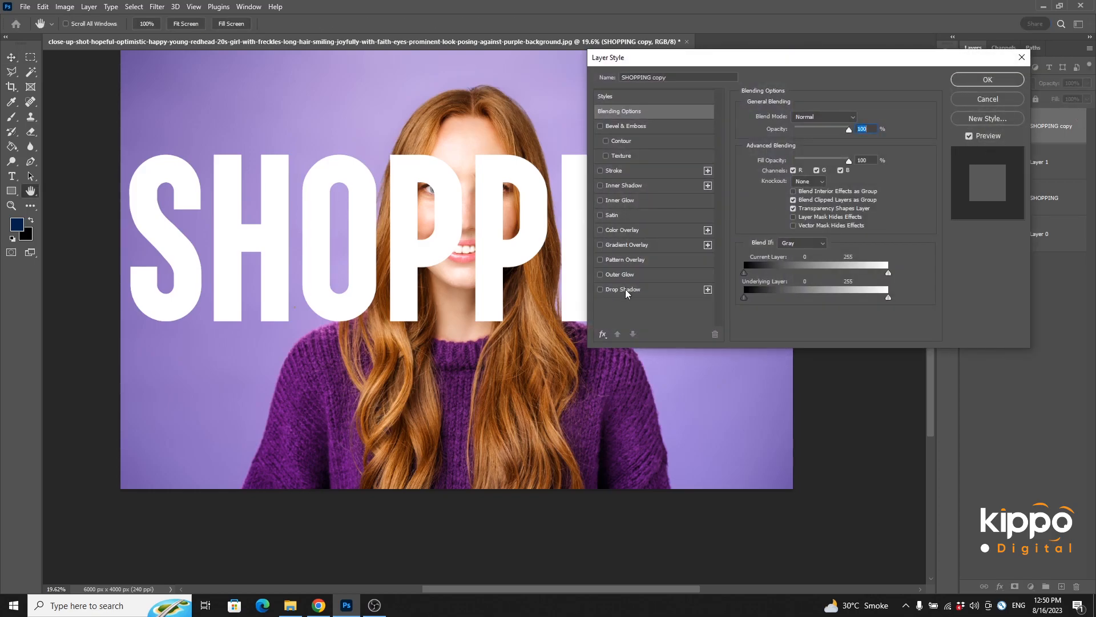
pyautogui.click(625, 169)
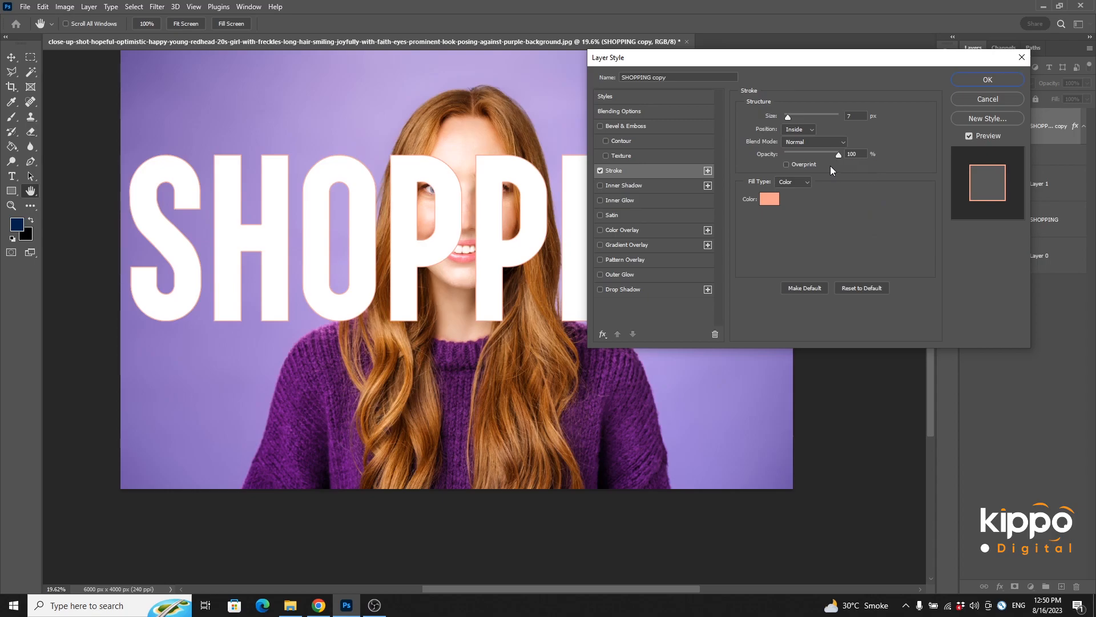
pyautogui.click(769, 199)
pyautogui.write('ffffff')
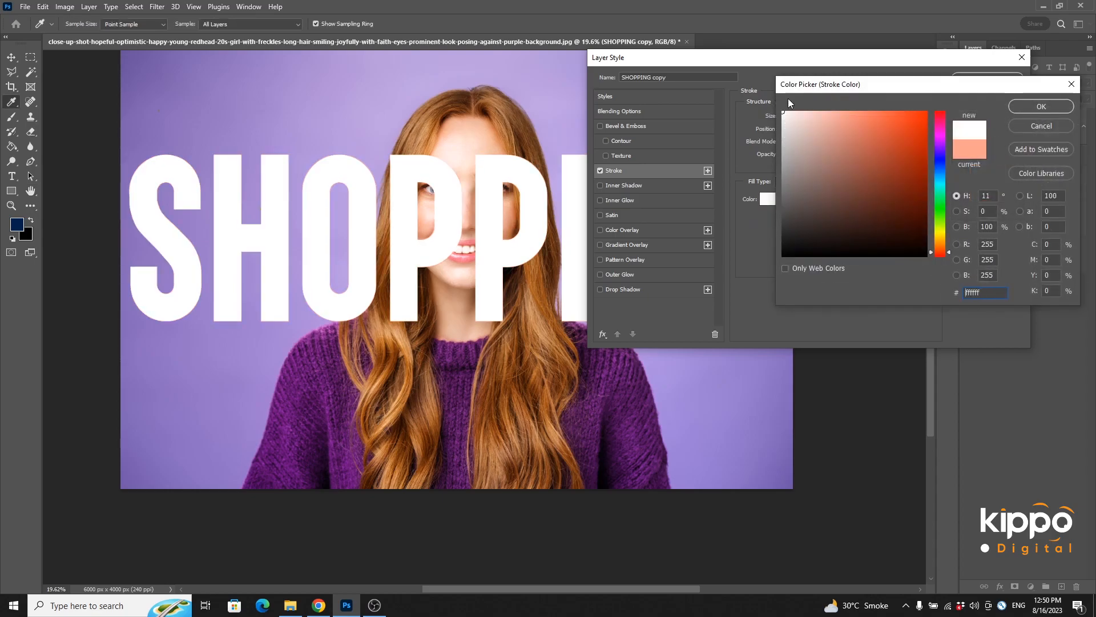
pyautogui.click(1048, 101)
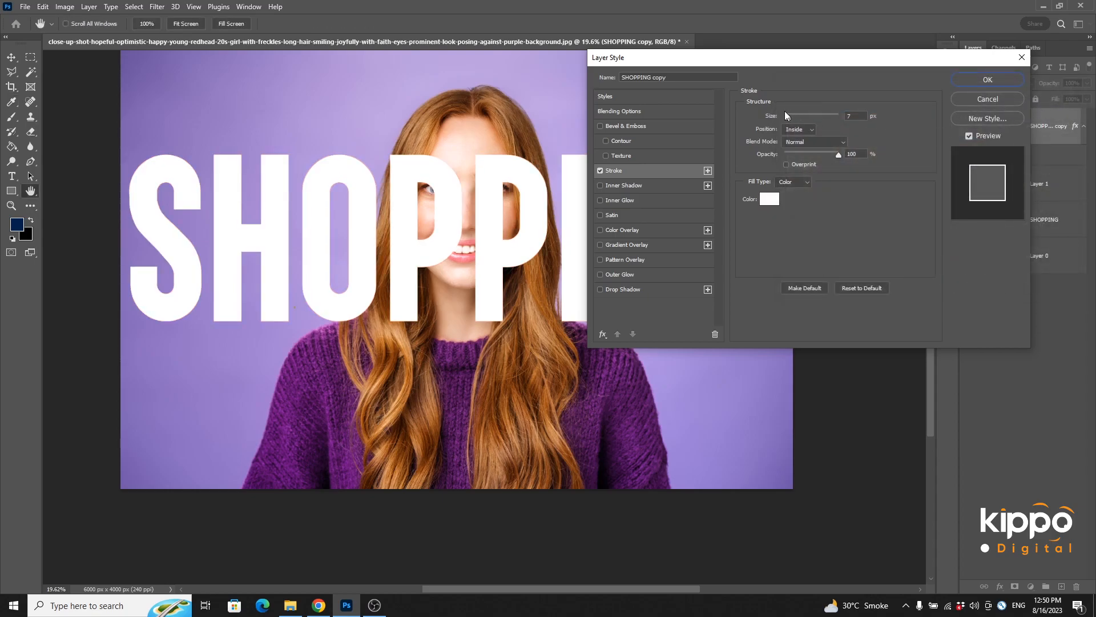
pyautogui.moveTo(789, 117); pyautogui.dragTo(792, 116)
pyautogui.click(987, 80)
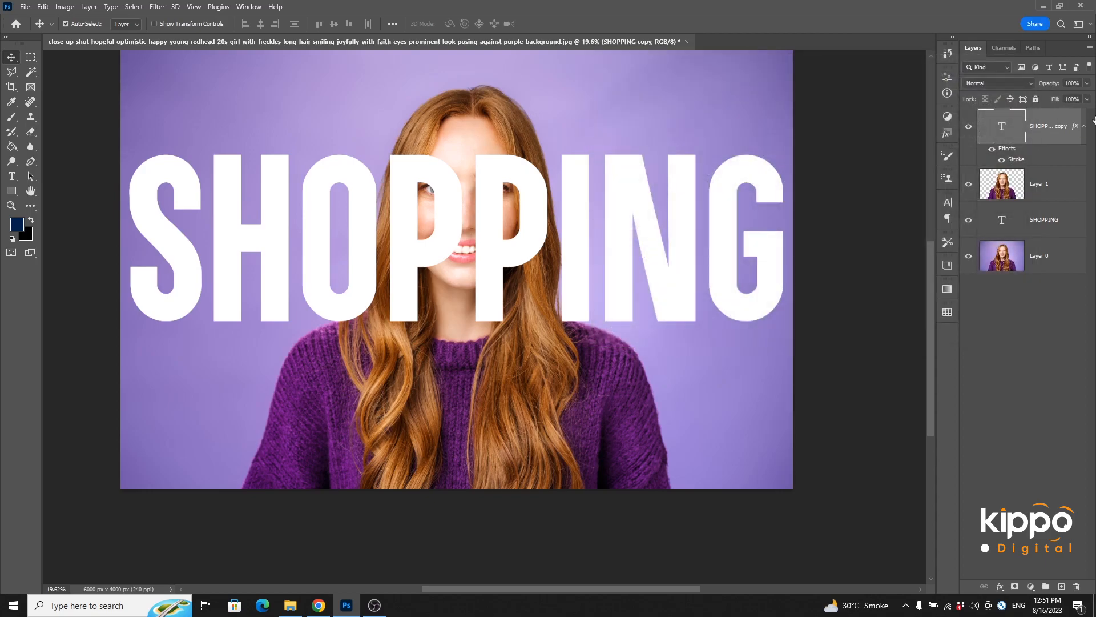
# - Set the fill of the SHOPPING copy layer to 0% and deselect the layer
pyautogui.doubleClick(1073, 99)
pyautogui.write('0')
pyautogui.press('Return')
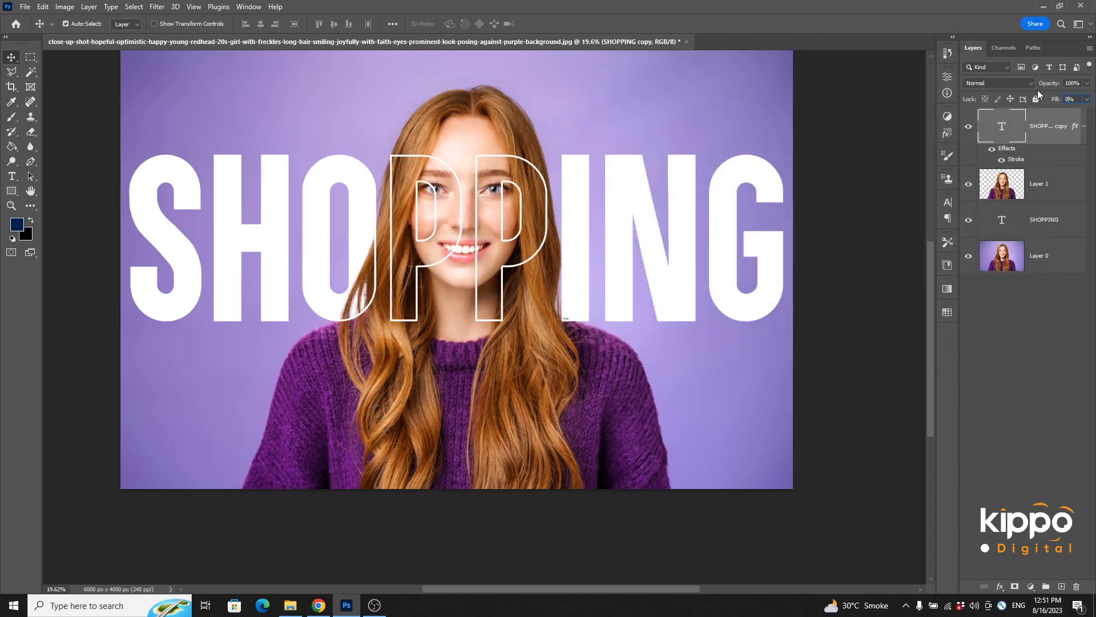
pyautogui.click(859, 214)
pyautogui.scroll(-4, 575, 239)
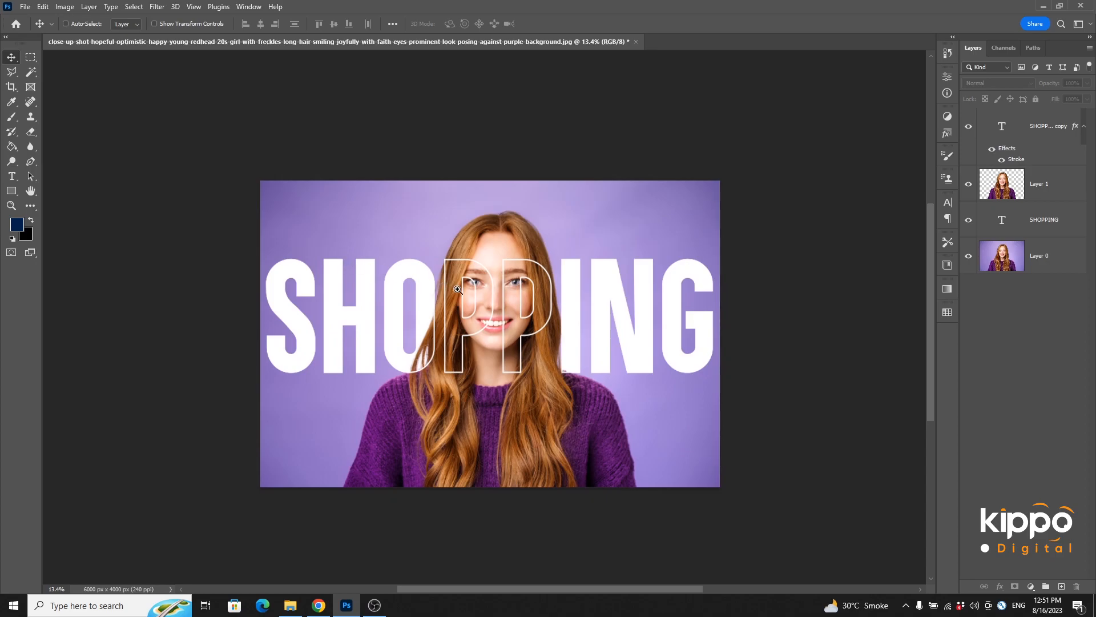
pyautogui.scroll(2, 512, 306)
pyautogui.scroll(3, 512, 306)
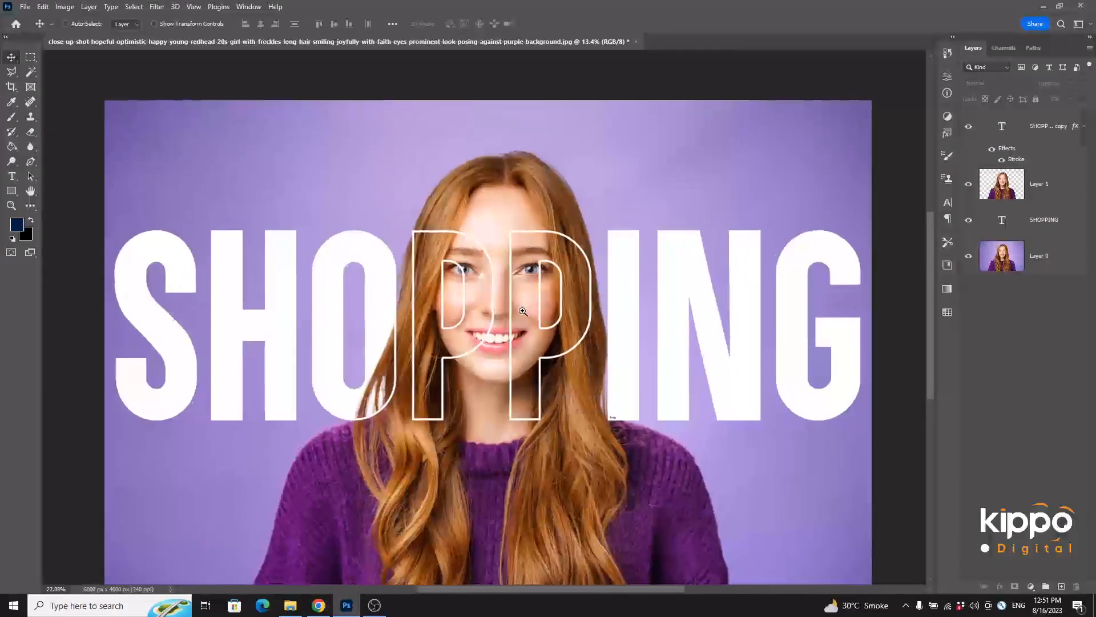
pyautogui.moveTo(536, 323); pyautogui.dragTo(543, 306)
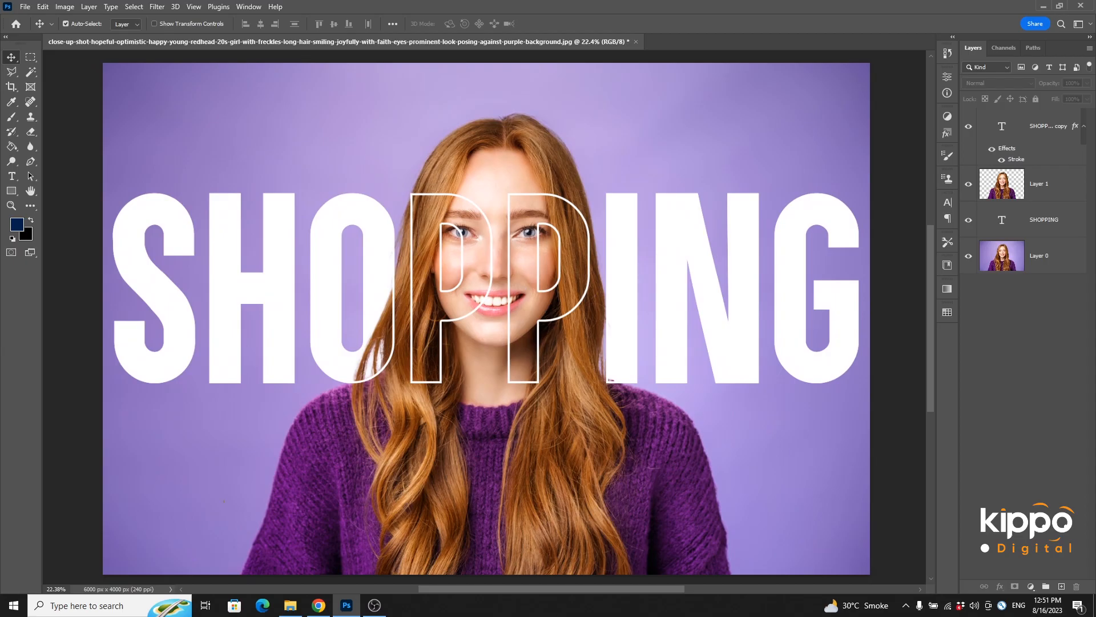